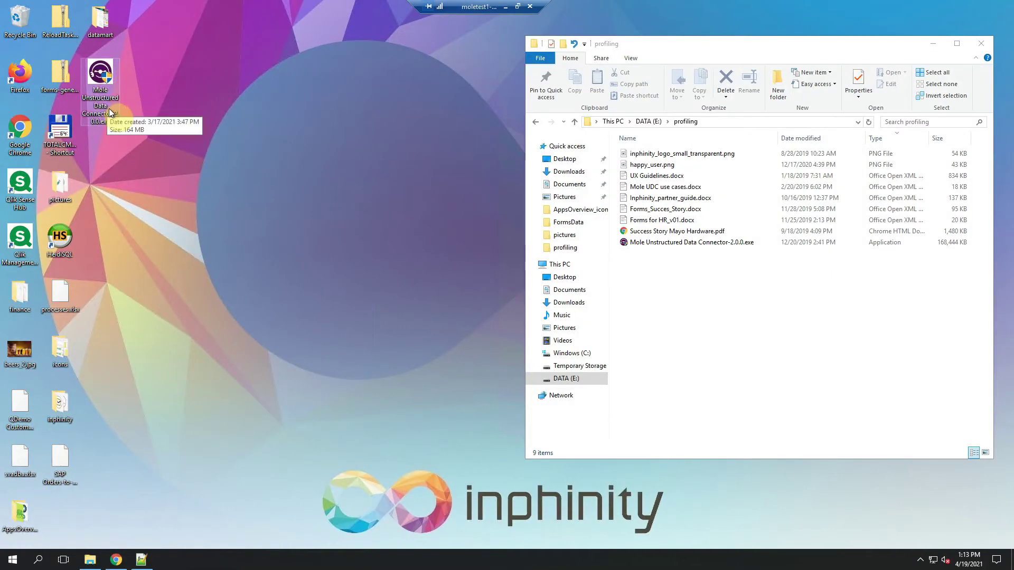
- Launch the Mole Unstructured Data Connector-2.0.0.exe installer from File Explorer
{"action": "left_click", "coordinate": [113, 105]}
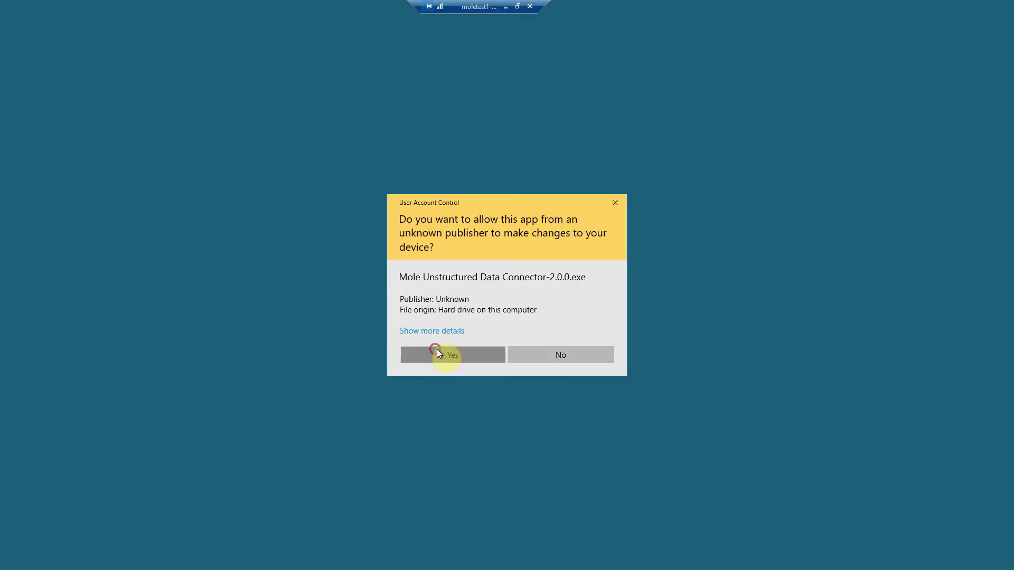
- Approve the installer's User Account Control prompt, then check the Data load editor tab in Chrome
{"action": "left_click", "coordinate": [436, 351]}
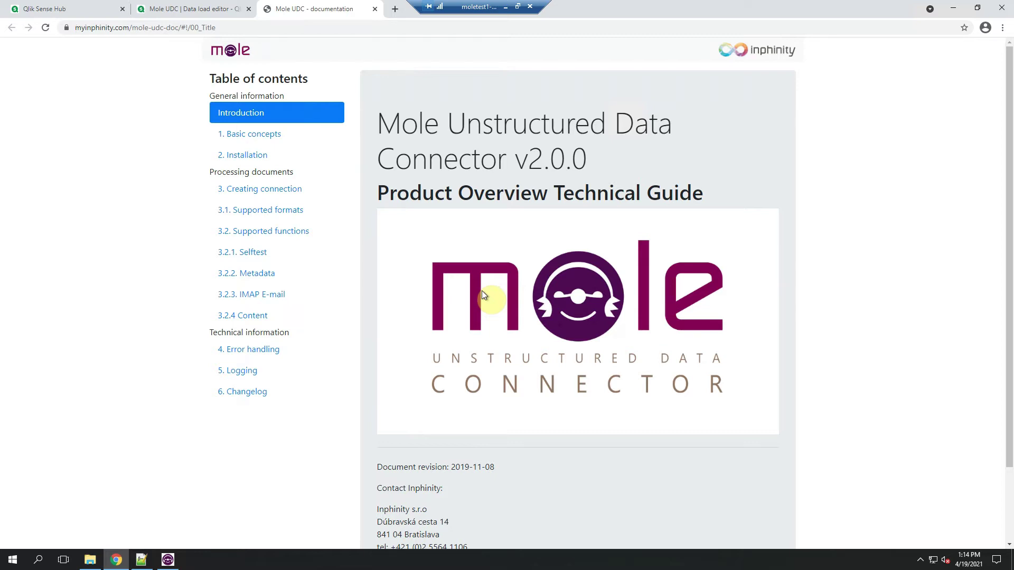
{"action": "left_click", "coordinate": [174, 9]}
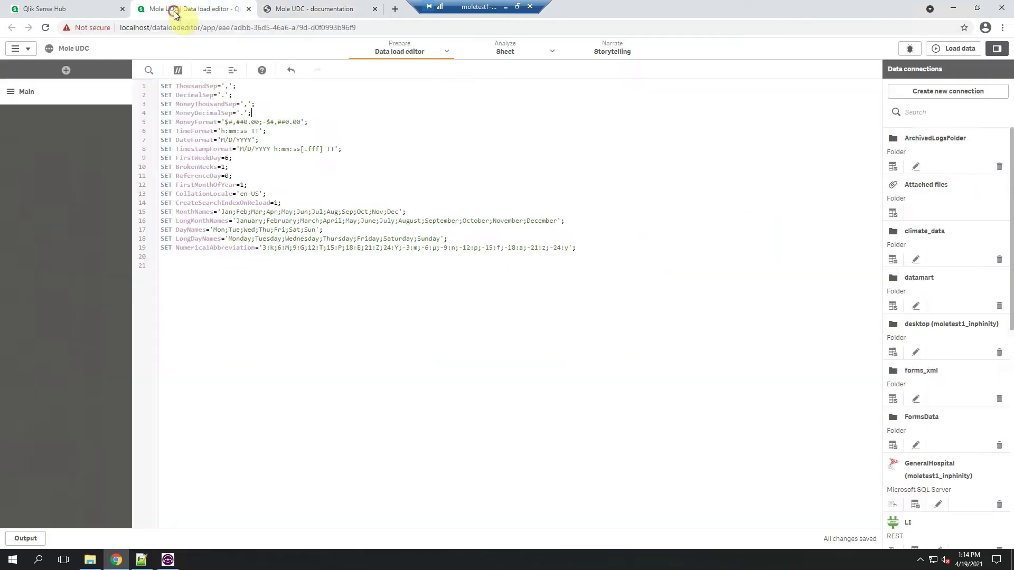
- Bring Mole UDC Setup forward, accept the licence, and keep both Mole UDC and Tesseract OCR components
{"action": "left_click", "coordinate": [319, 8]}
{"action": "left_click", "coordinate": [169, 561]}
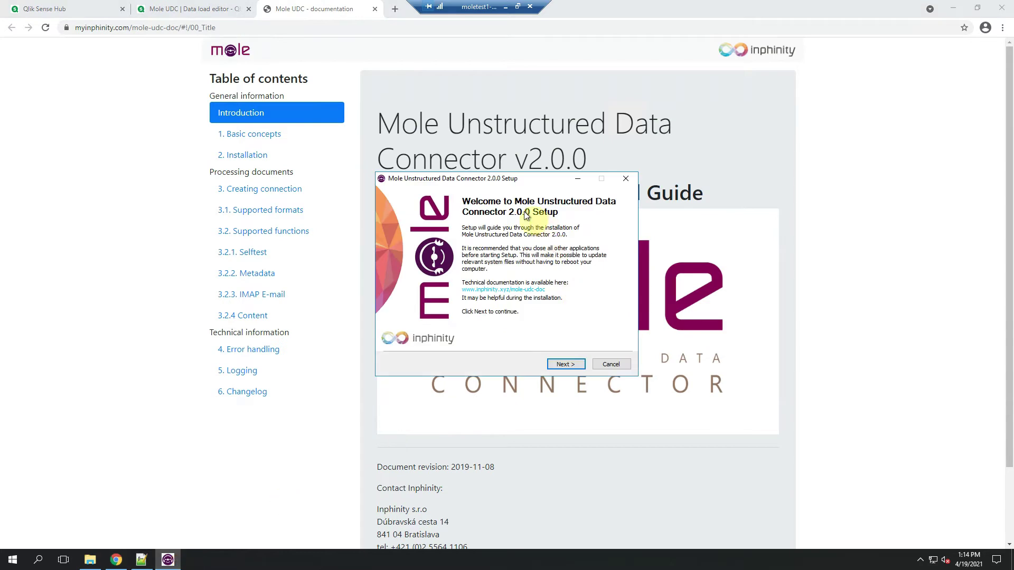
{"action": "left_click", "coordinate": [566, 364]}
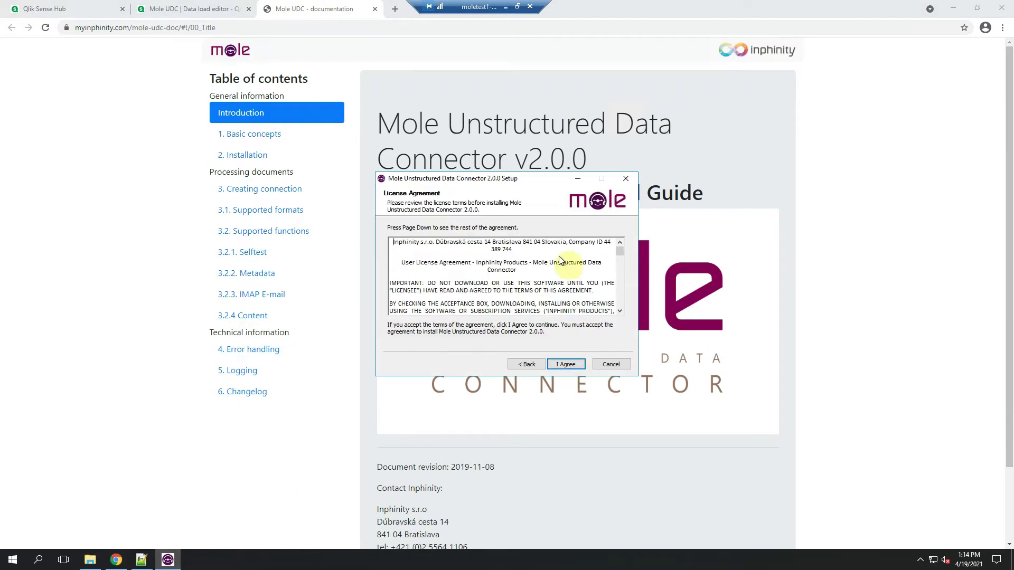
{"action": "left_click_drag", "start_coordinate": [621, 251], "coordinate": [584, 364]}
{"action": "left_click", "coordinate": [584, 363]}
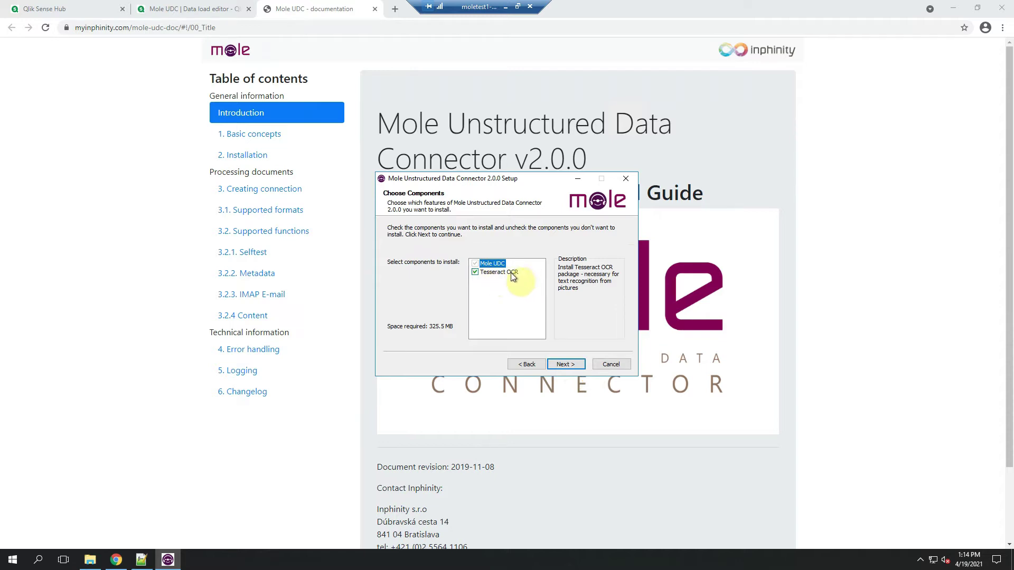
{"action": "left_click", "coordinate": [567, 366]}
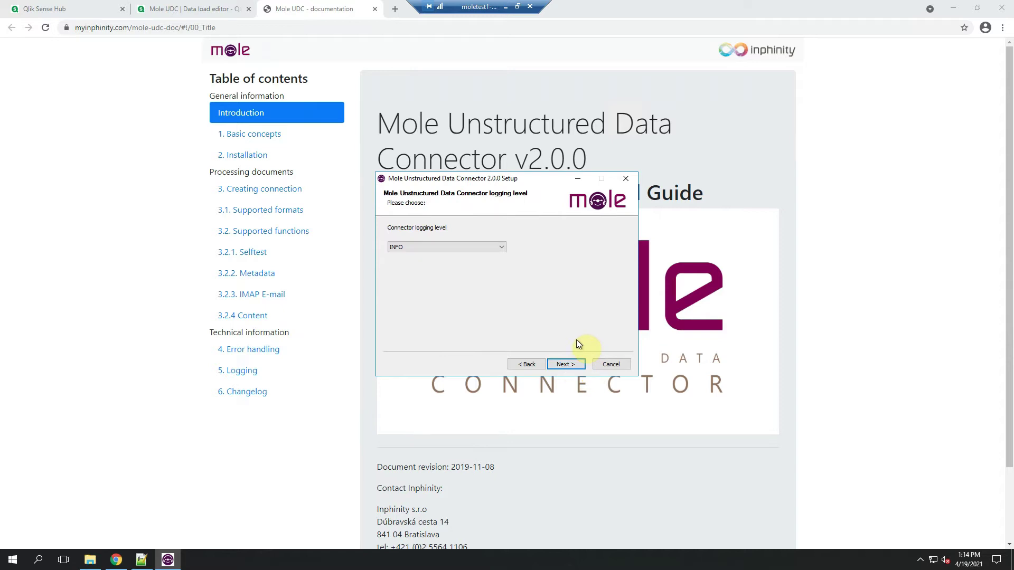
- Keep Connector logging level at INFO and advance to the licence information page
{"action": "left_click", "coordinate": [501, 247]}
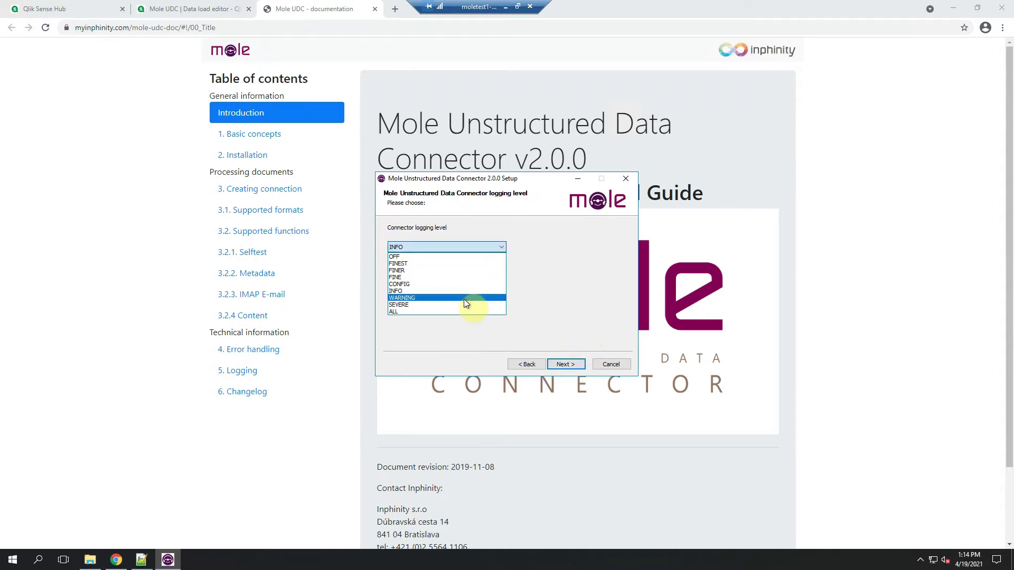
{"action": "left_click", "coordinate": [569, 268]}
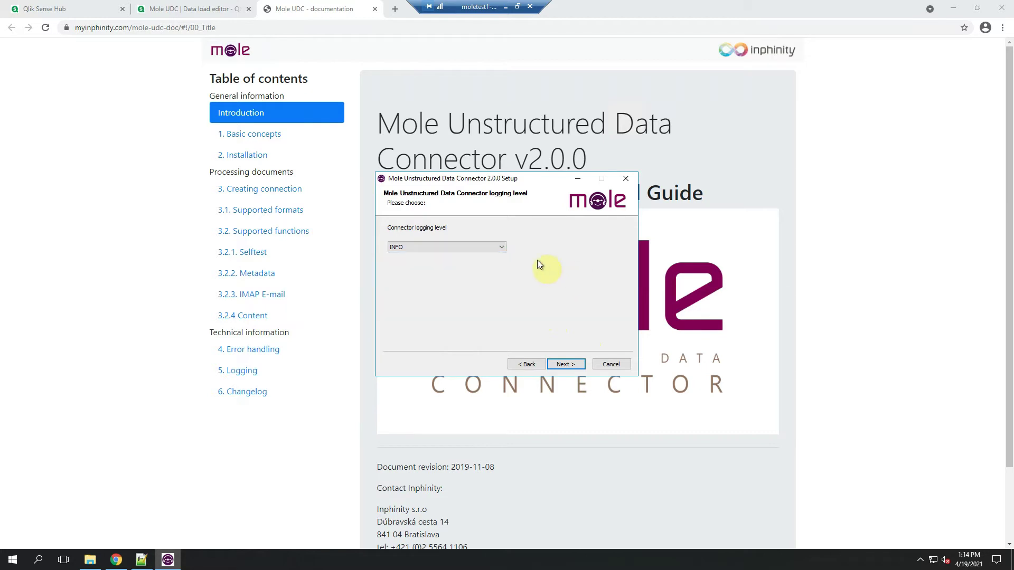
{"action": "left_click", "coordinate": [430, 247]}
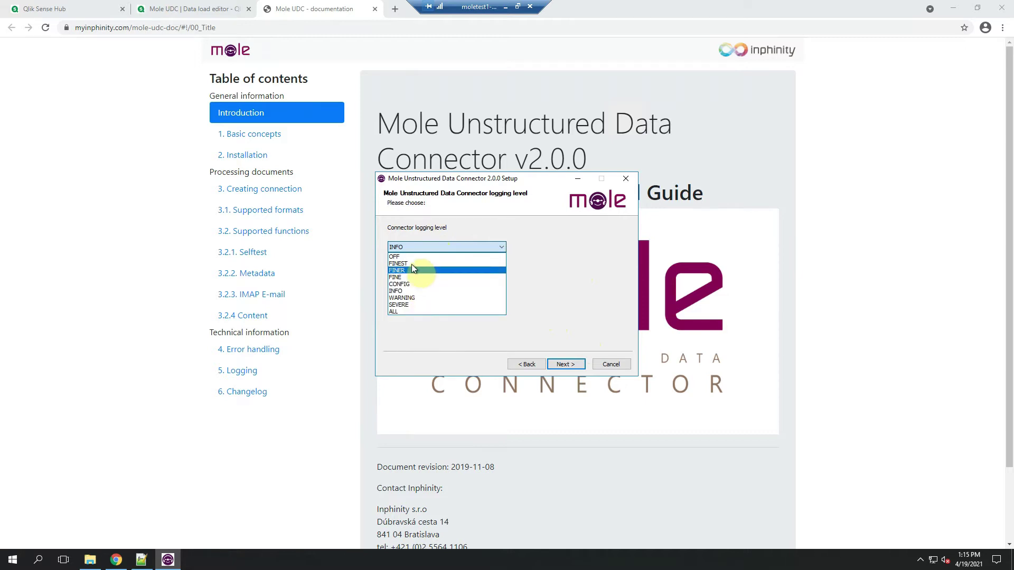
{"action": "left_click", "coordinate": [540, 311]}
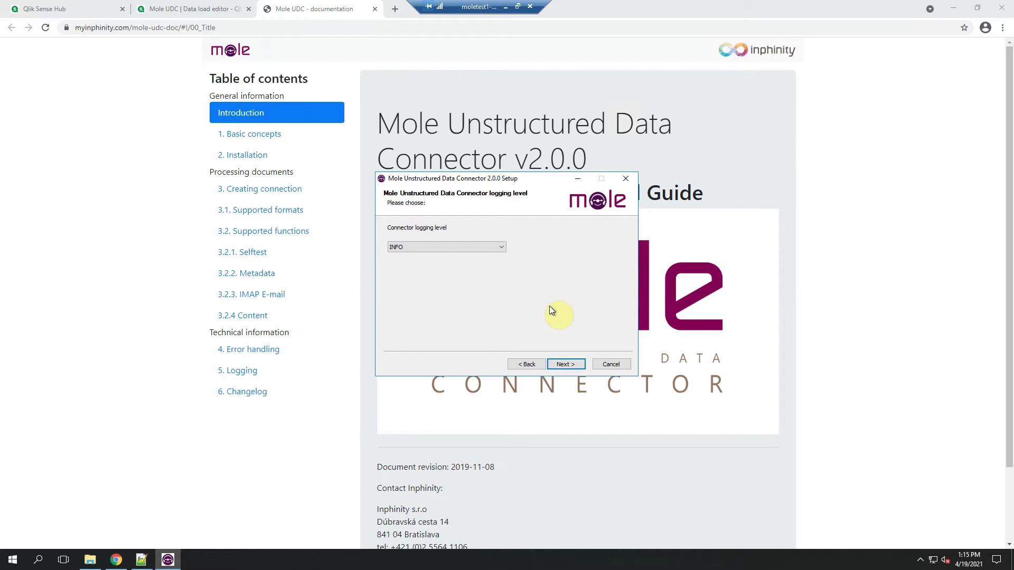
{"action": "left_click", "coordinate": [576, 364]}
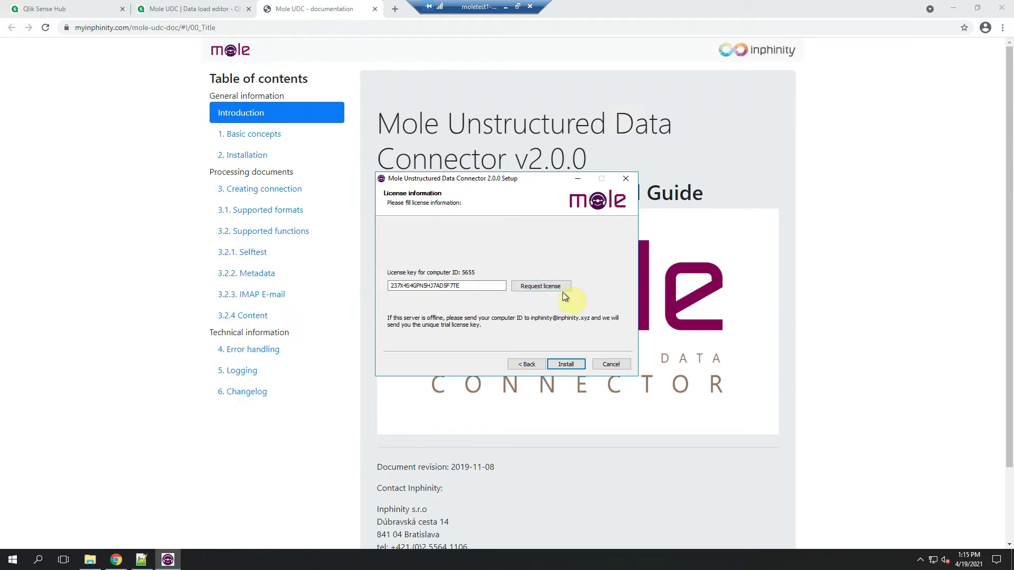
- Install the Mole connector with the pre-filled licence key and close the completed Setup wizard
{"action": "left_click", "coordinate": [569, 365]}
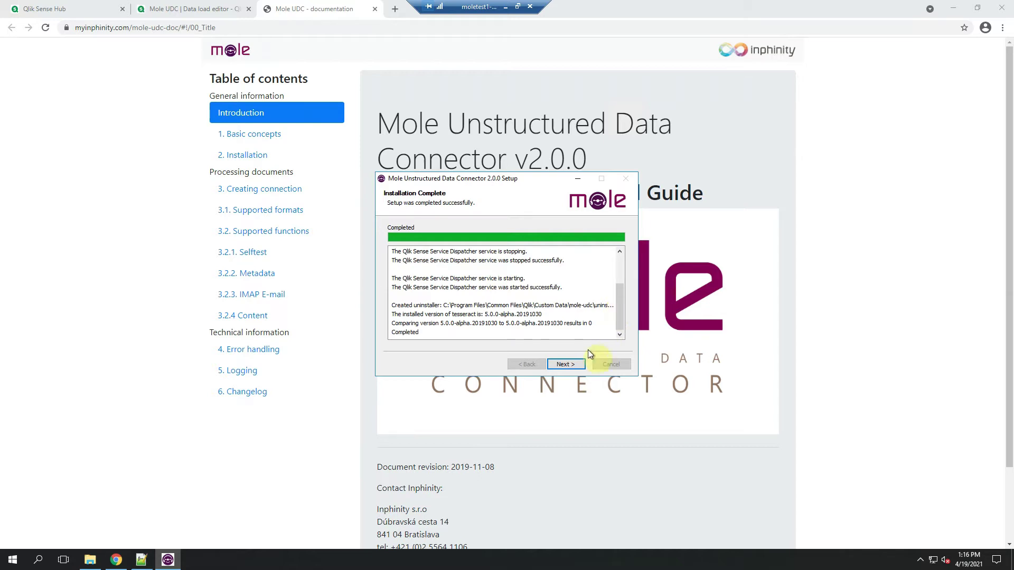
{"action": "left_click", "coordinate": [572, 365]}
{"action": "left_click", "coordinate": [572, 365]}
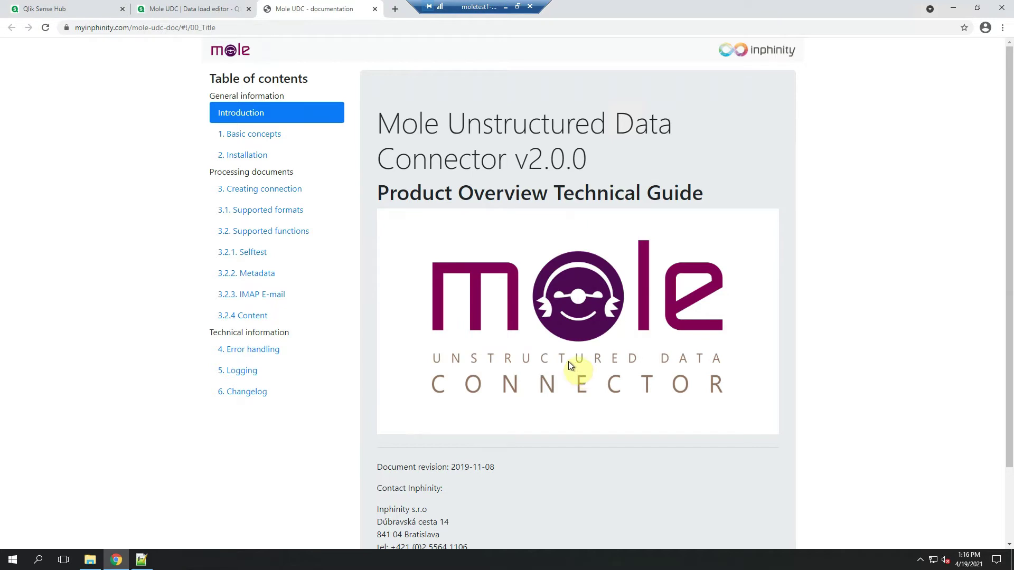
- Return to the Data load editor and begin creating a new data connection
{"action": "left_click", "coordinate": [200, 9]}
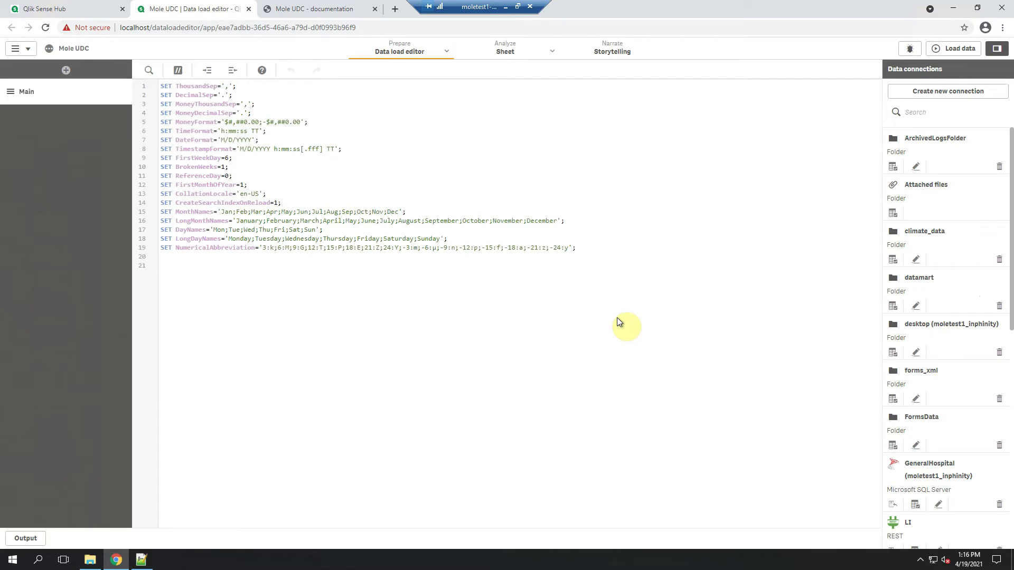
{"action": "left_click", "coordinate": [948, 90]}
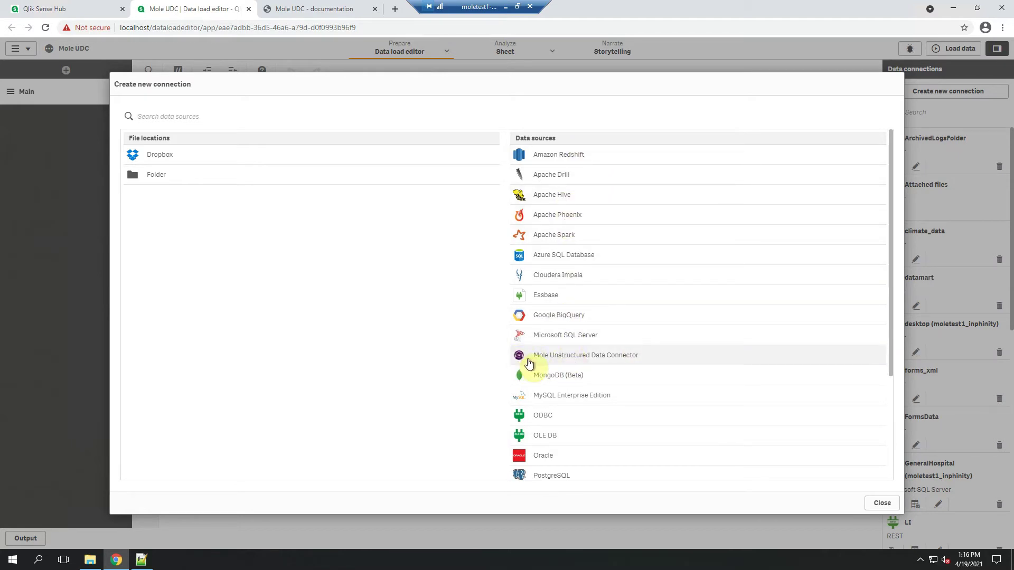
- Pick Mole Unstructured Data Connector as the source, then cancel the connection form
{"action": "left_click", "coordinate": [551, 357]}
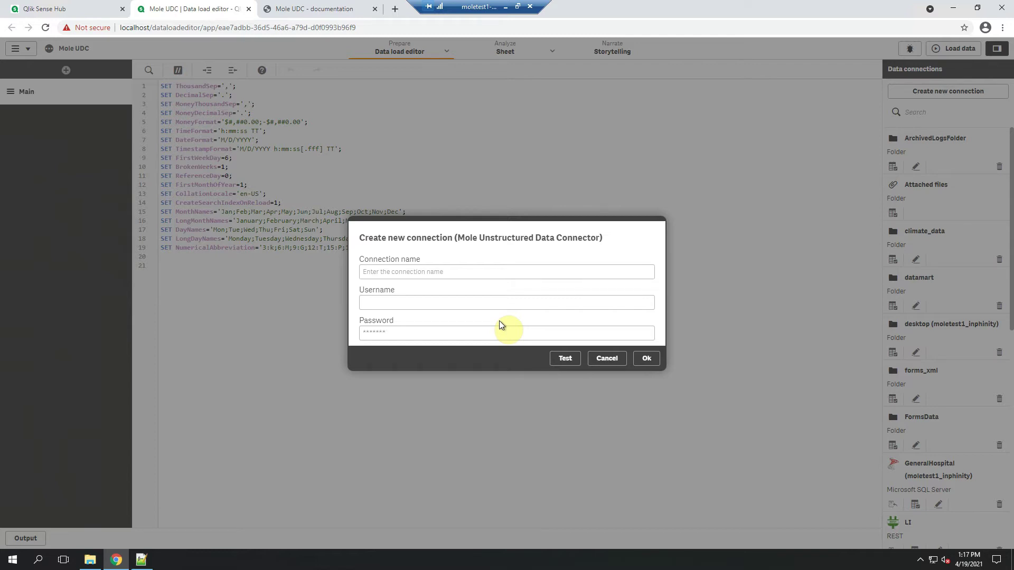
{"action": "left_click", "coordinate": [610, 359]}
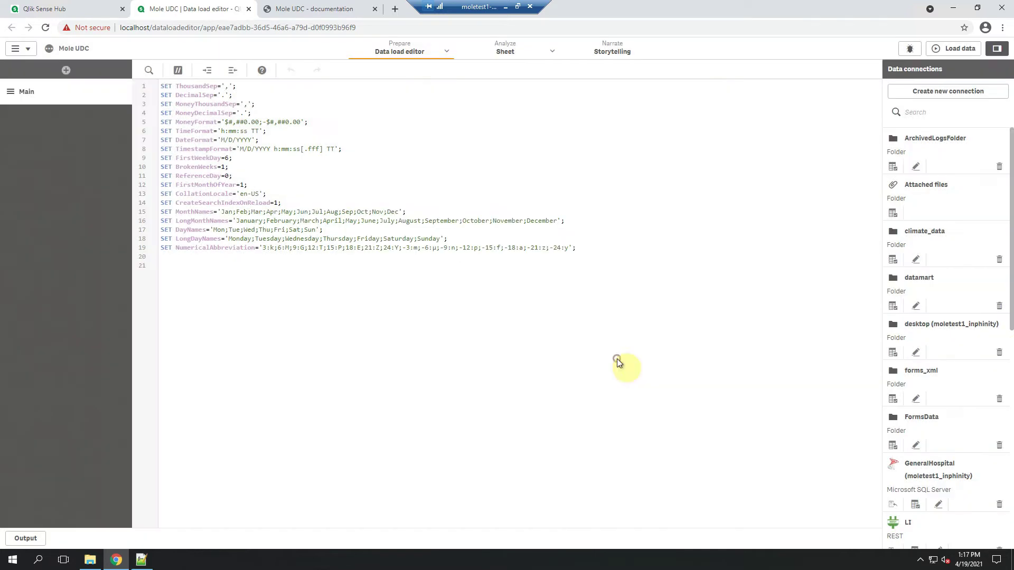
- Filter data connections by 'mole' and open the mole connector's data selection window
{"action": "left_click", "coordinate": [938, 118]}
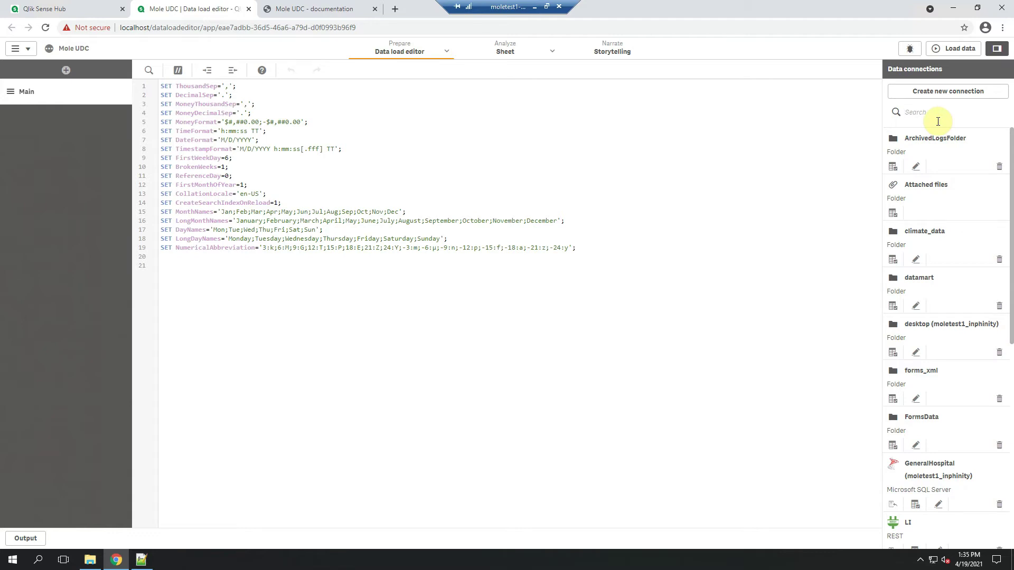
{"action": "type", "text": "mole"}
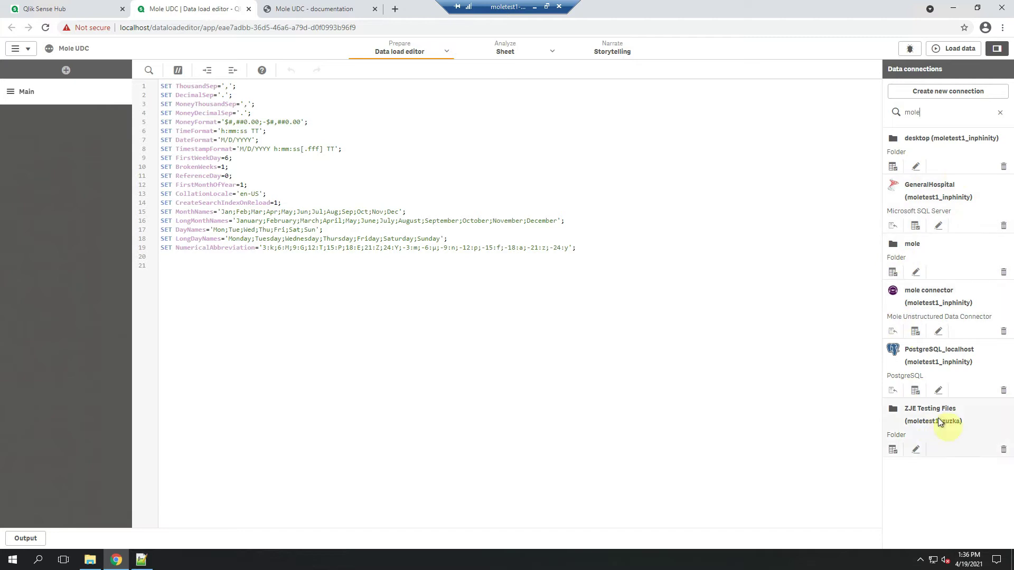
{"action": "left_click", "coordinate": [915, 334]}
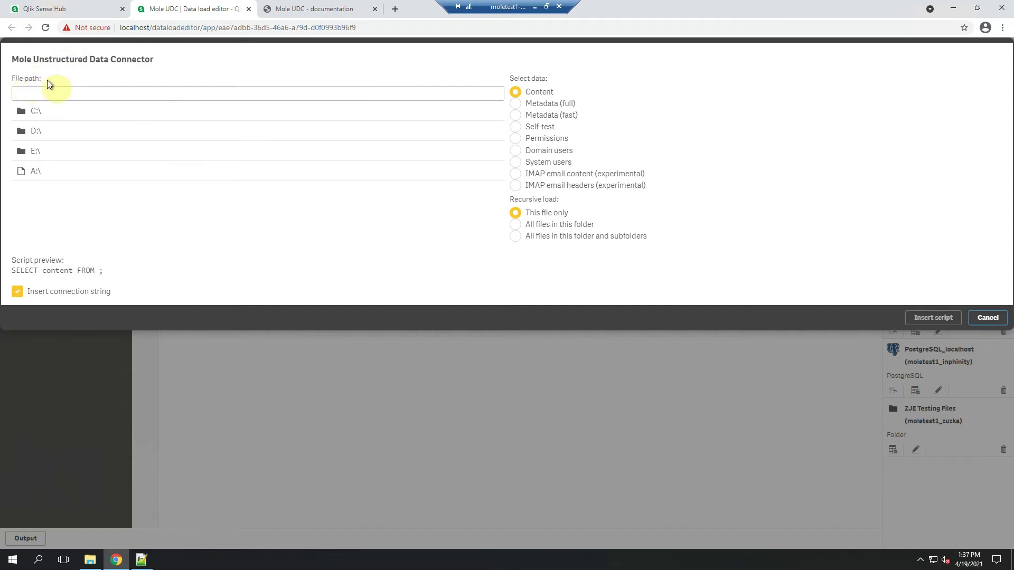
- Point the Mole connector's file path at E:\profiling\** and show that folder in File Explorer
{"action": "left_click", "coordinate": [45, 153]}
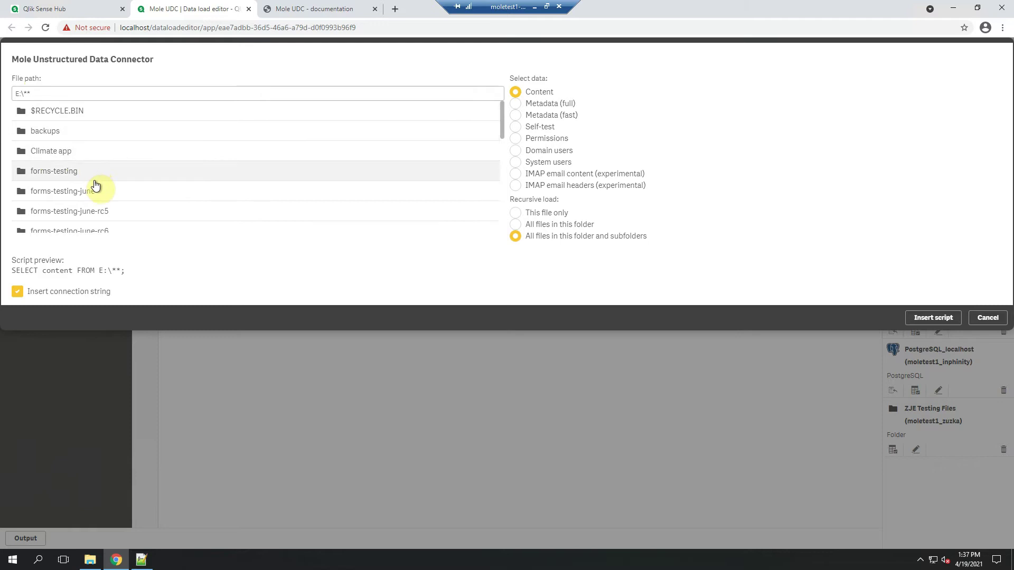
{"action": "scroll", "coordinate": [96, 185], "scroll_direction": "down", "scroll_amount": 2}
{"action": "scroll", "coordinate": [96, 186], "scroll_direction": "down", "scroll_amount": 2}
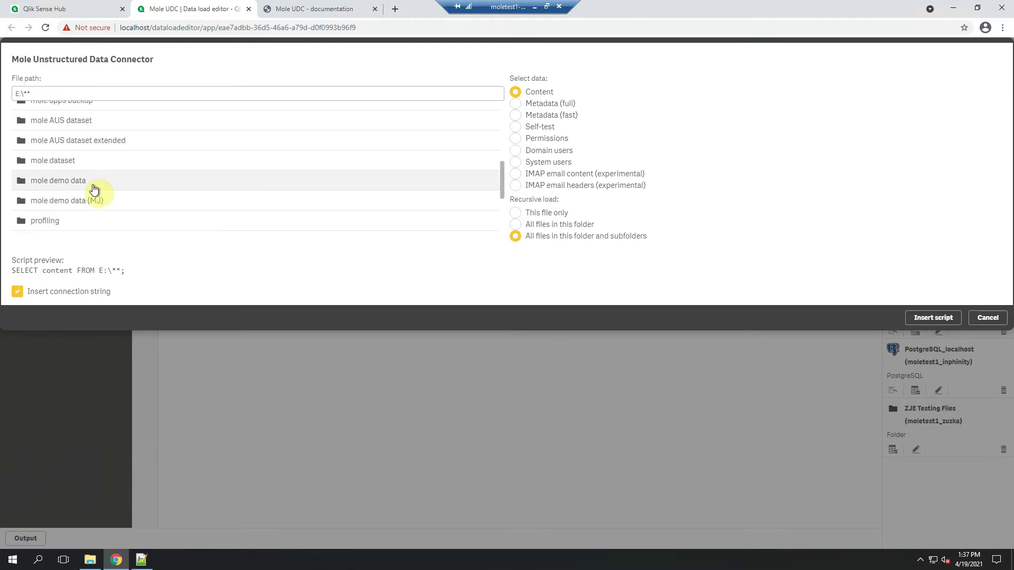
{"action": "left_click", "coordinate": [77, 221]}
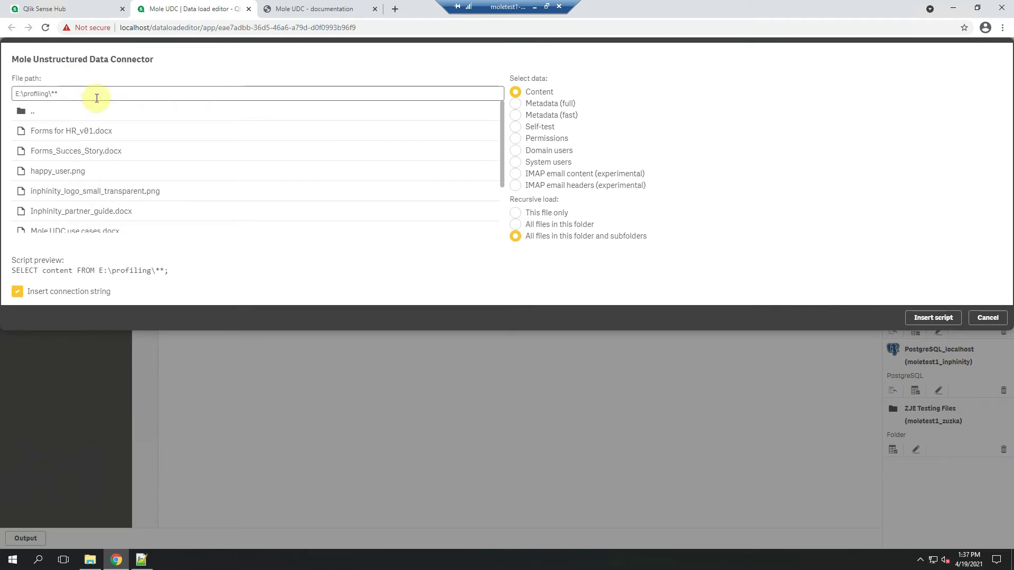
{"action": "left_click", "coordinate": [89, 559]}
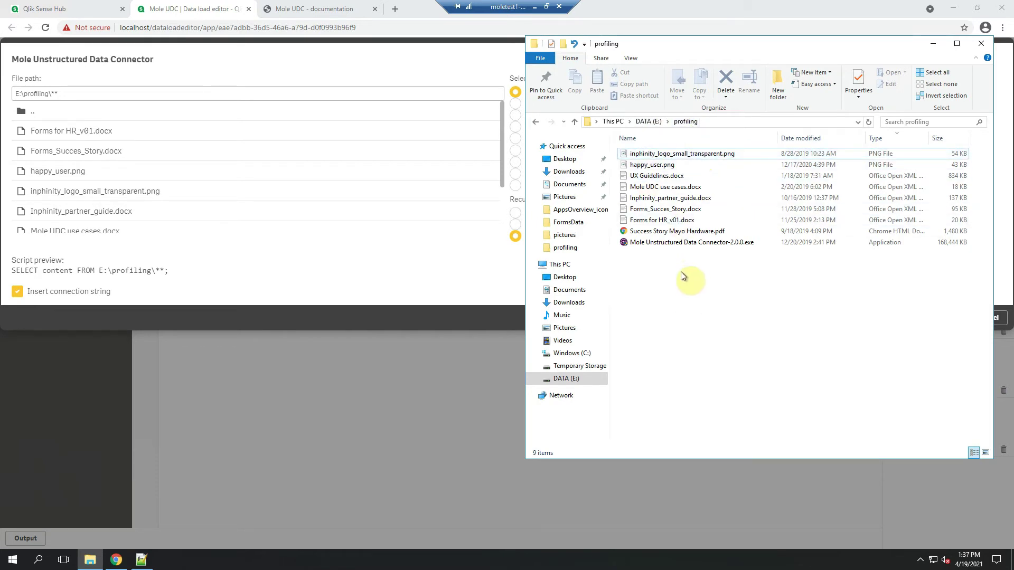
- Minimize the Explorer window to bring the Mole connector dialog back in front
{"action": "left_click", "coordinate": [933, 44]}
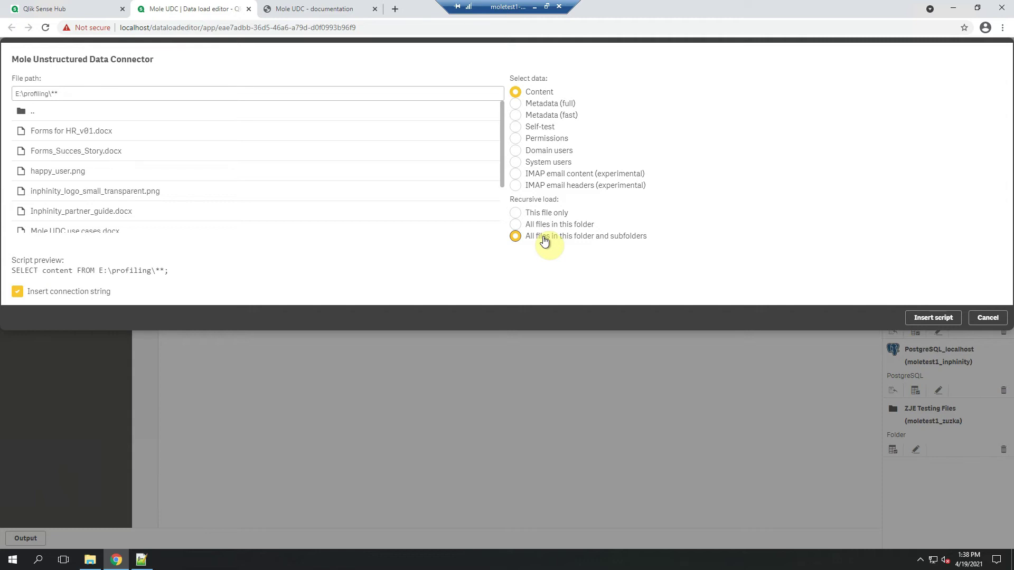
- Set the connector's recursive load to all files in E:\profiling and its subfolders, then view the Mole UDC documentation
{"action": "left_click", "coordinate": [544, 226]}
{"action": "left_click", "coordinate": [520, 213]}
{"action": "left_click", "coordinate": [523, 227]}
{"action": "left_click", "coordinate": [518, 237]}
{"action": "left_click", "coordinate": [323, 11]}
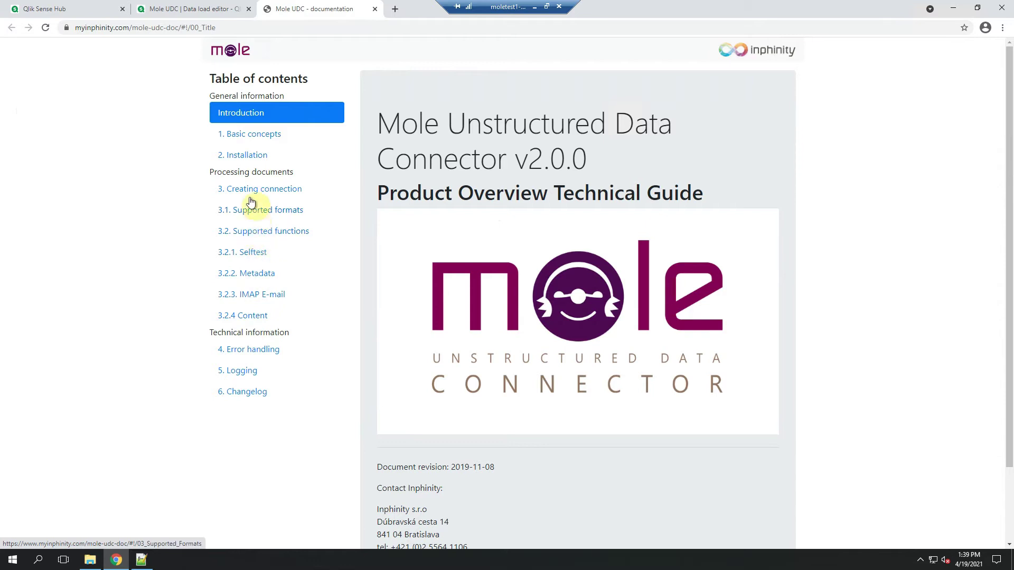
- Read the 3.2.3 IMAP E-mail documentation section, then go back to the Qlik connector dialog
{"action": "left_click", "coordinate": [265, 294]}
{"action": "scroll", "coordinate": [687, 252], "scroll_direction": "down", "scroll_amount": 6}
{"action": "scroll", "coordinate": [688, 259], "scroll_direction": "up", "scroll_amount": 7}
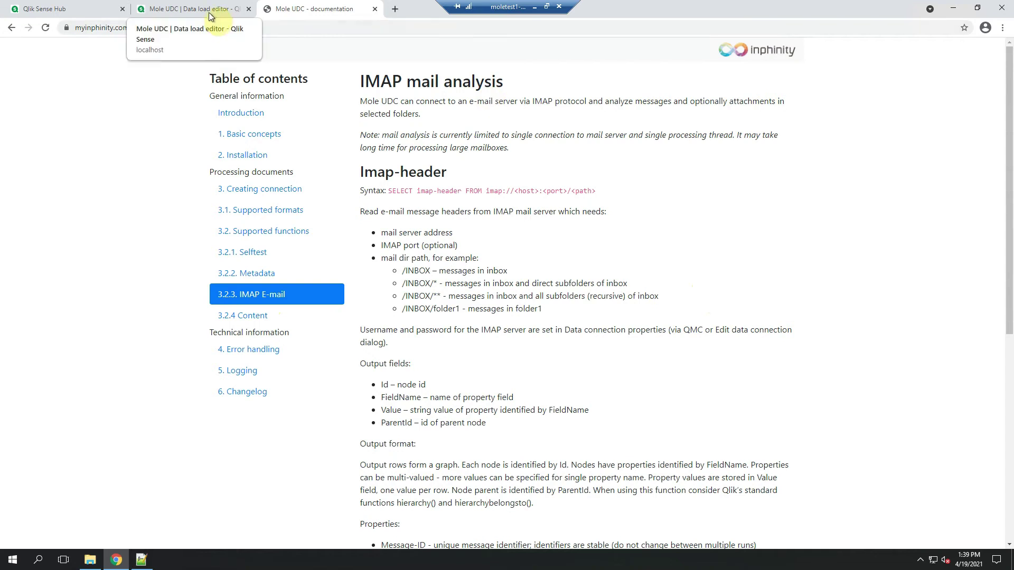
{"action": "left_click", "coordinate": [203, 8]}
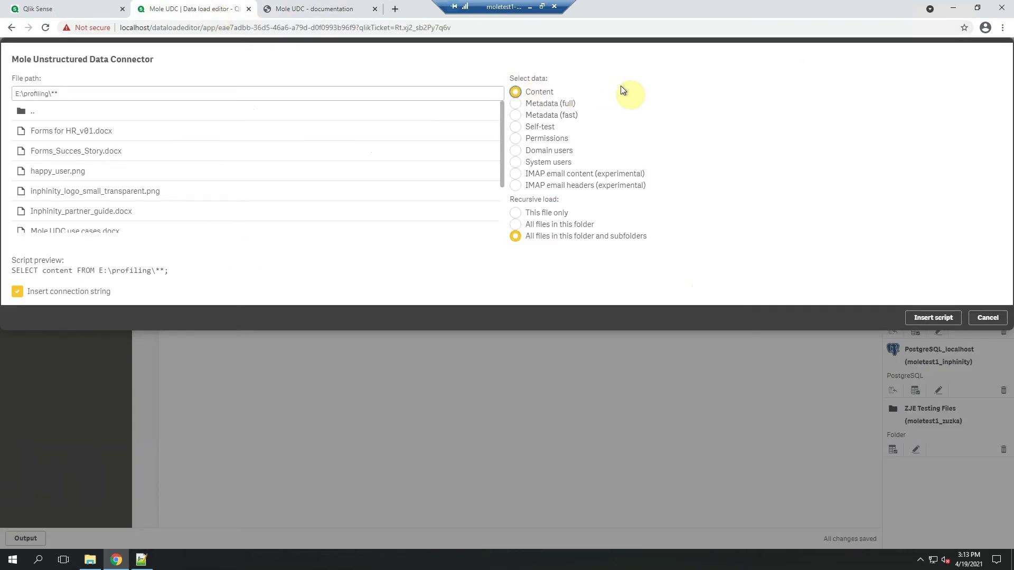
- Insert a Metadata (full) query for E:\profiling\** into the script and load it, fetching 9 lines
{"action": "left_click", "coordinate": [565, 105]}
{"action": "left_click", "coordinate": [935, 317]}
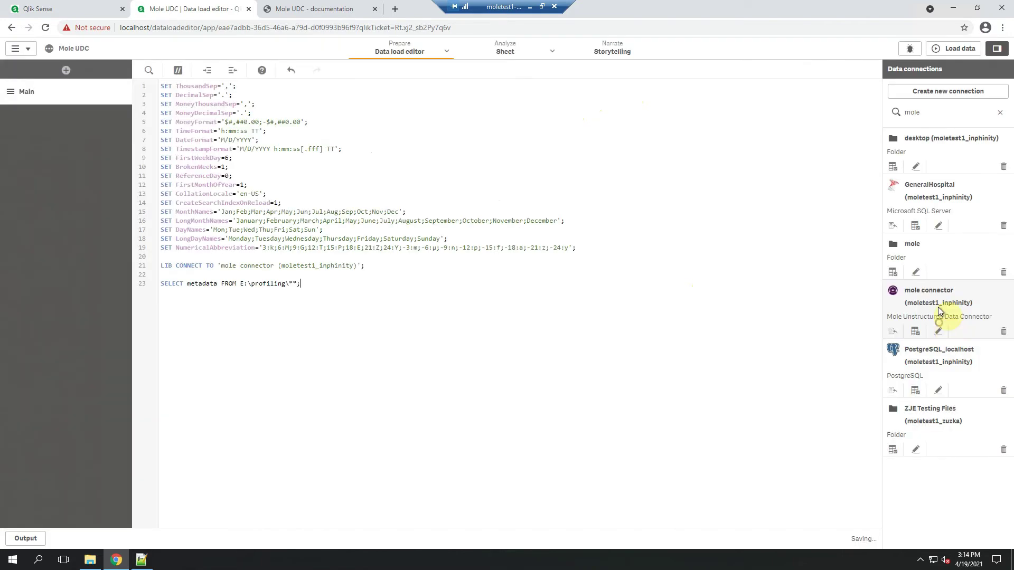
{"action": "left_click", "coordinate": [954, 48]}
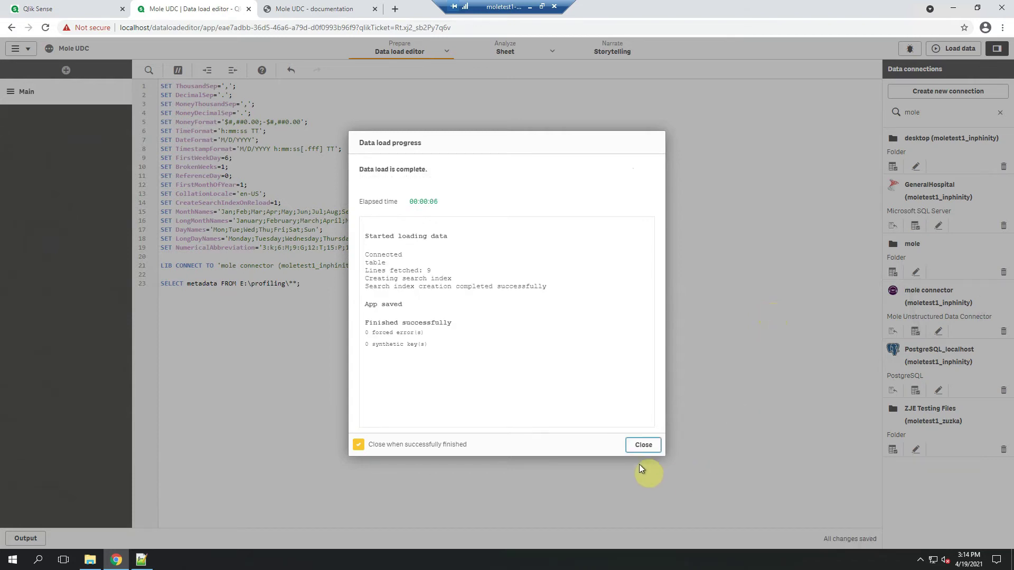
{"action": "left_click", "coordinate": [643, 445]}
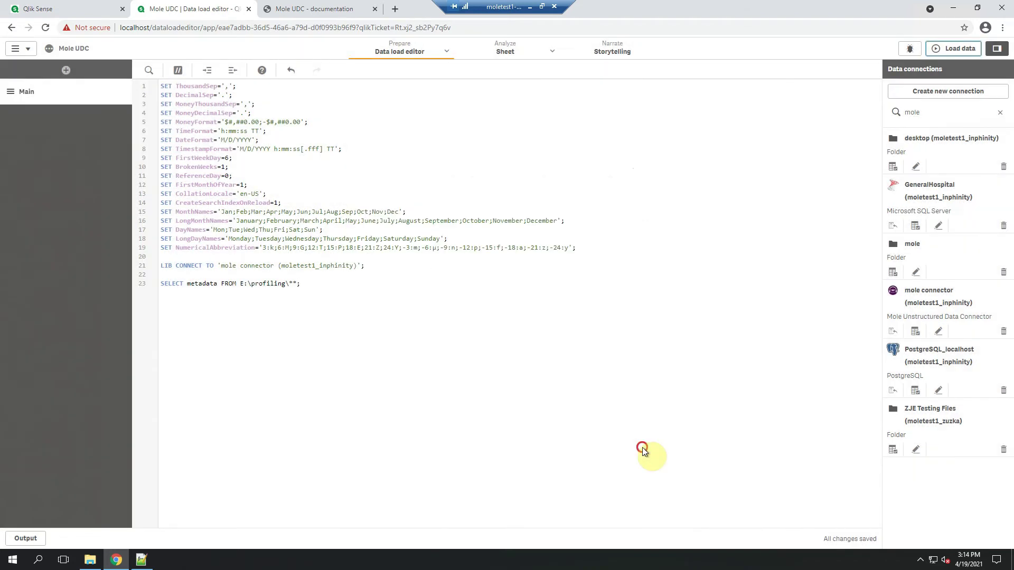
- Open the Data model viewer and scroll the preview across to the Recipients and ErrorId fields
{"action": "left_click", "coordinate": [447, 50]}
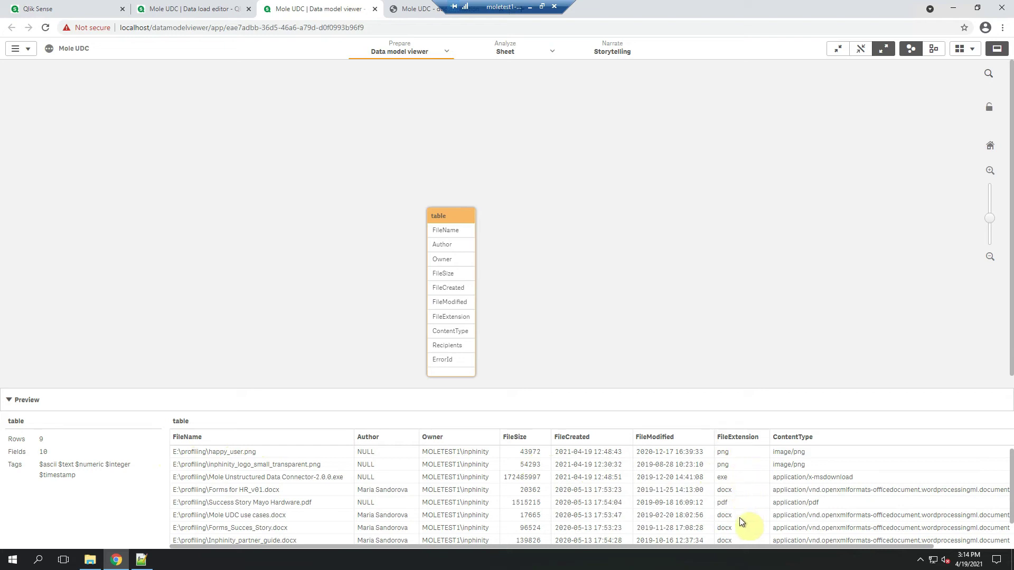
{"action": "left_click_drag", "start_coordinate": [799, 547], "coordinate": [938, 543]}
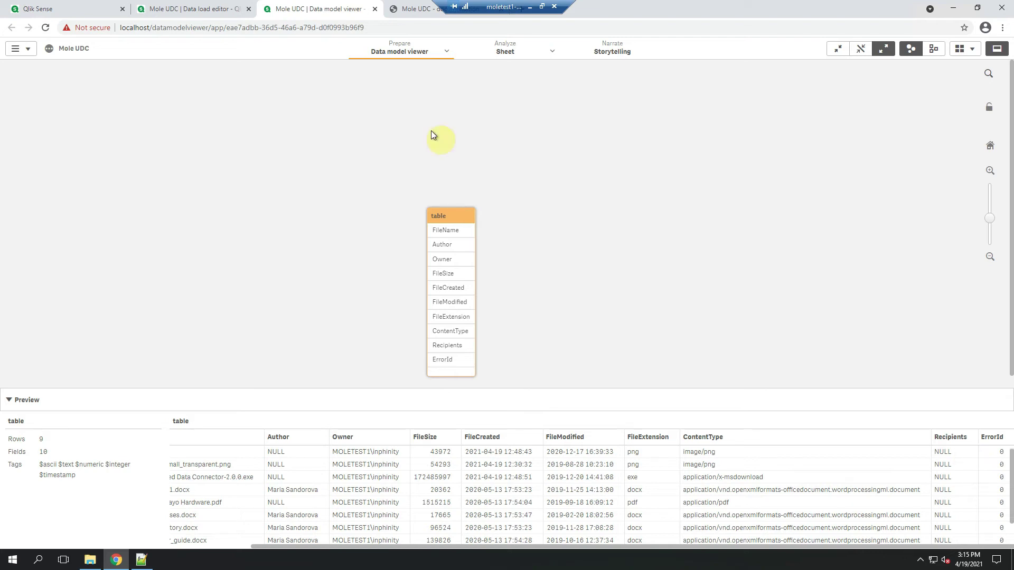
{"action": "left_click", "coordinate": [416, 7]}
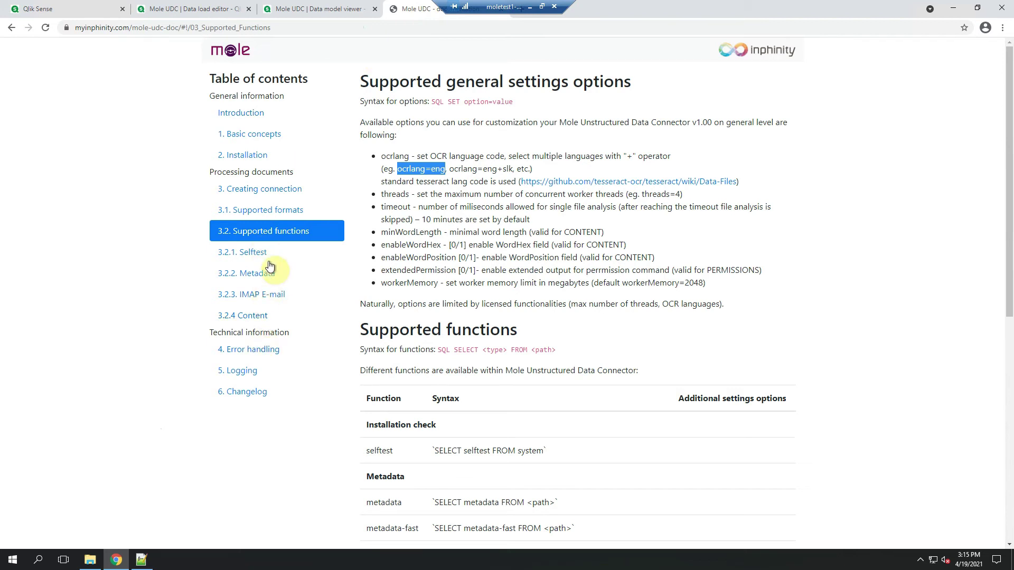
{"action": "left_click", "coordinate": [267, 353]}
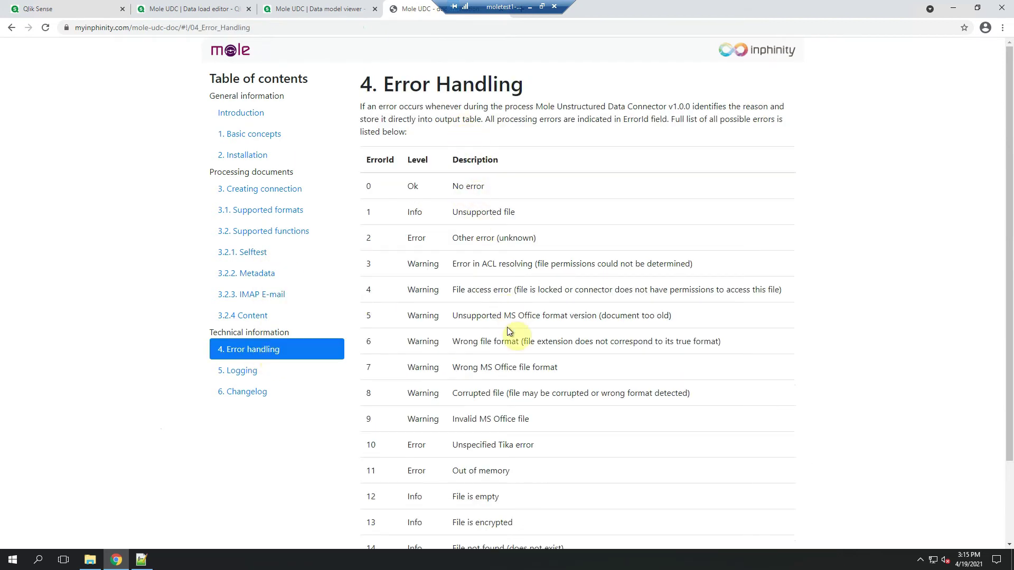
{"action": "scroll", "coordinate": [508, 328], "scroll_direction": "down", "scroll_amount": 2}
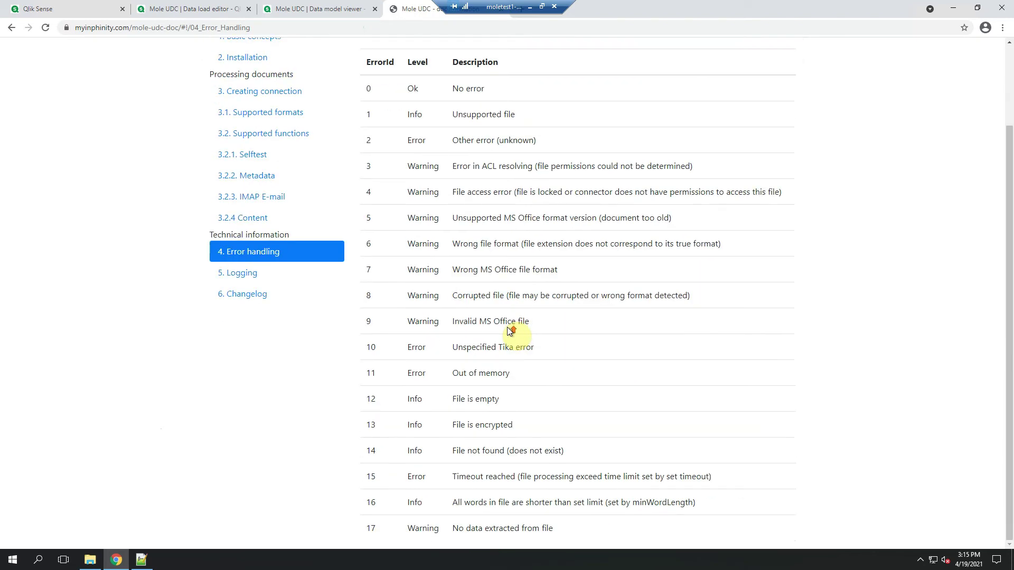
{"action": "scroll", "coordinate": [515, 327], "scroll_direction": "up", "scroll_amount": 2}
{"action": "left_click", "coordinate": [281, 12]}
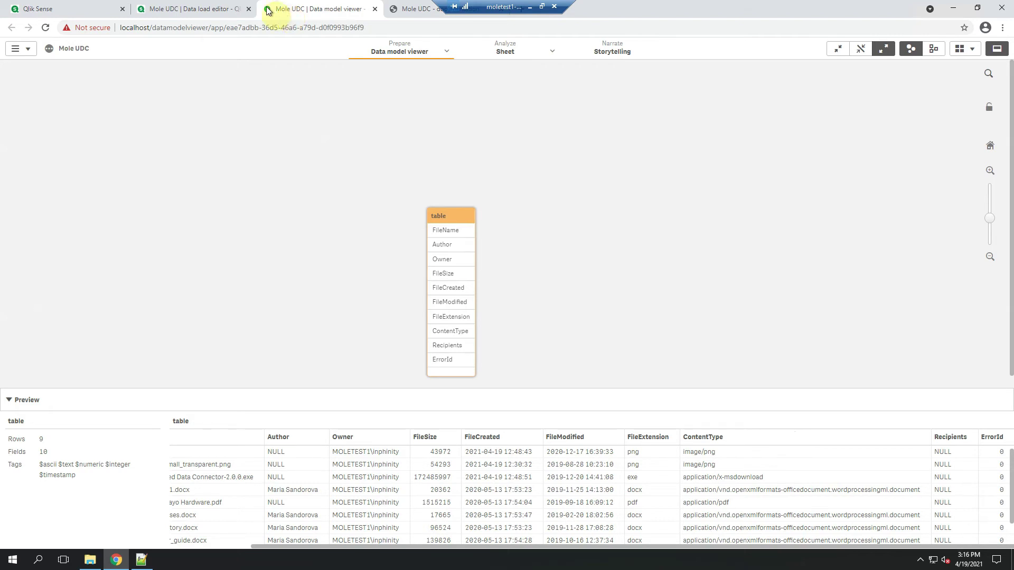
- Duplicate the SELECT metadata line below itself and change the copy to SELECT content
{"action": "left_click", "coordinate": [232, 9]}
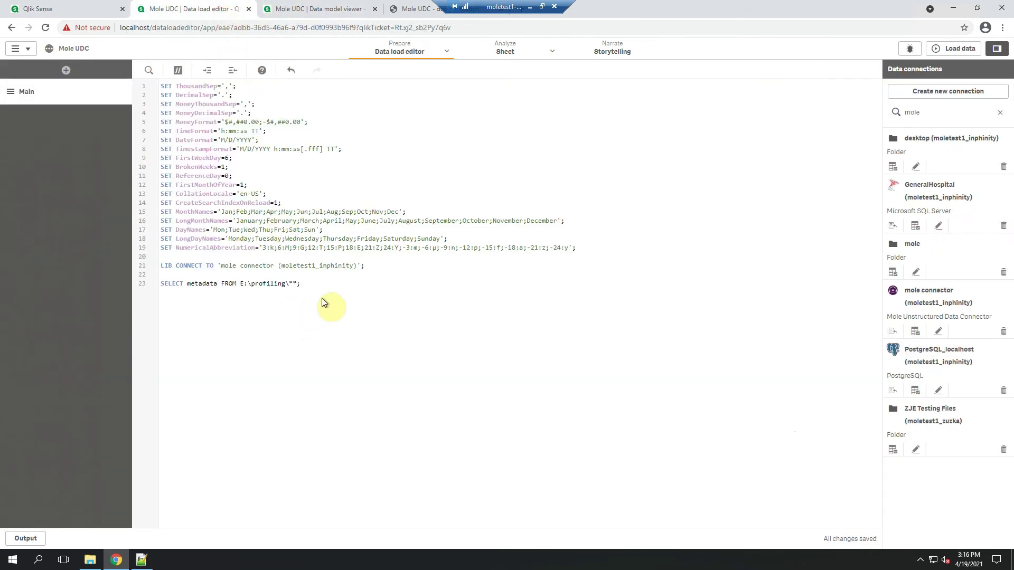
{"action": "left_click_drag", "start_coordinate": [324, 292], "coordinate": [160, 282]}
{"action": "key", "text": "ctrl+c"}
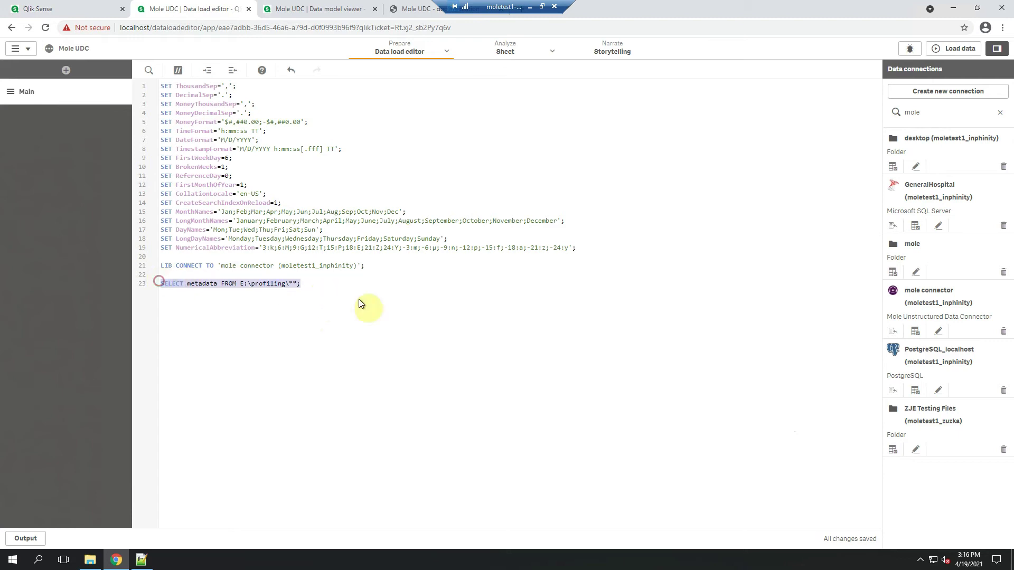
{"action": "left_click", "coordinate": [356, 288]}
{"action": "key", "text": "Return"}
{"action": "key", "text": "Return"}
{"action": "key", "text": "ctrl+v"}
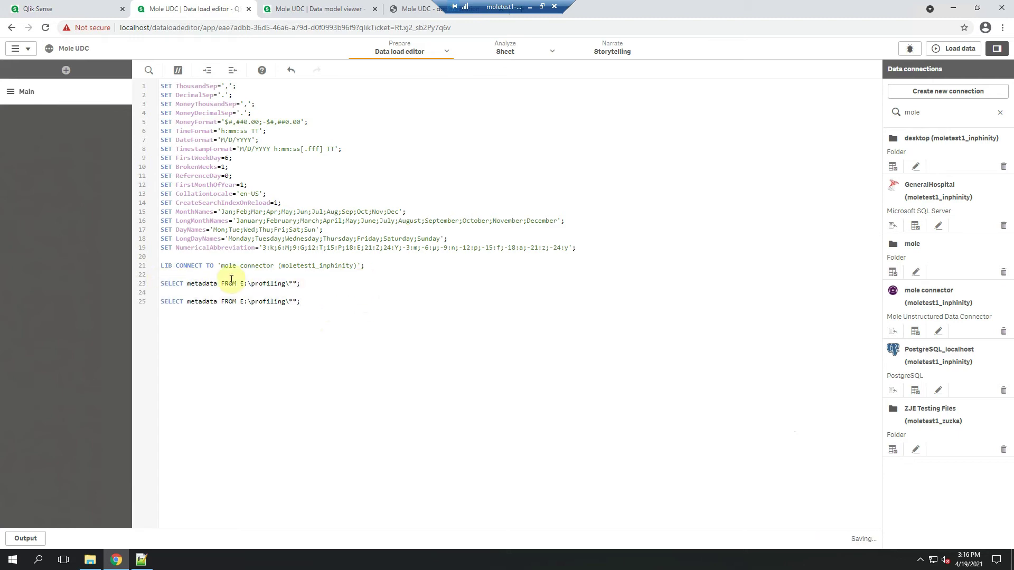
{"action": "double_click", "coordinate": [205, 302]}
{"action": "type", "text": "conten"}
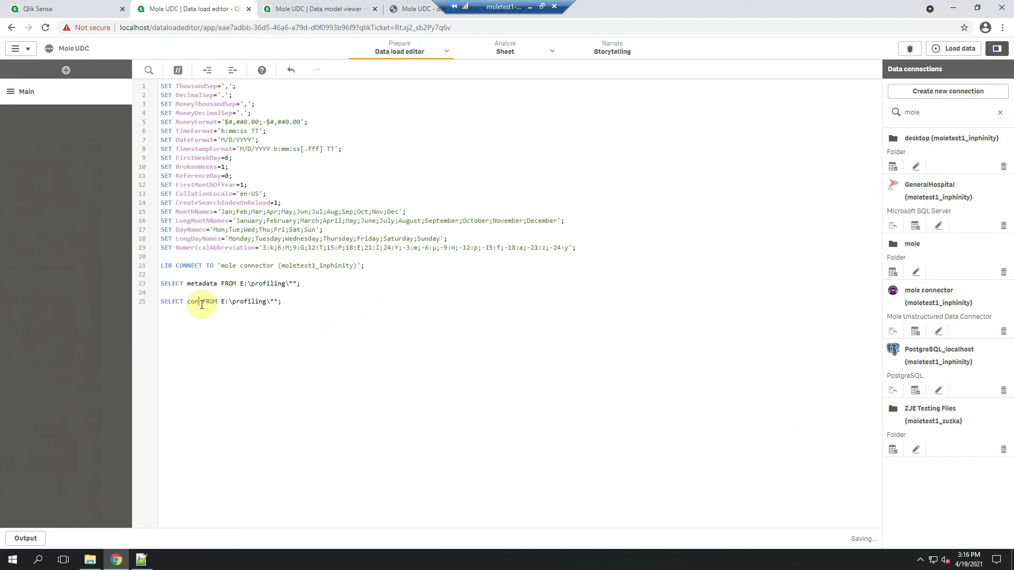
{"action": "type", "text": "t"}
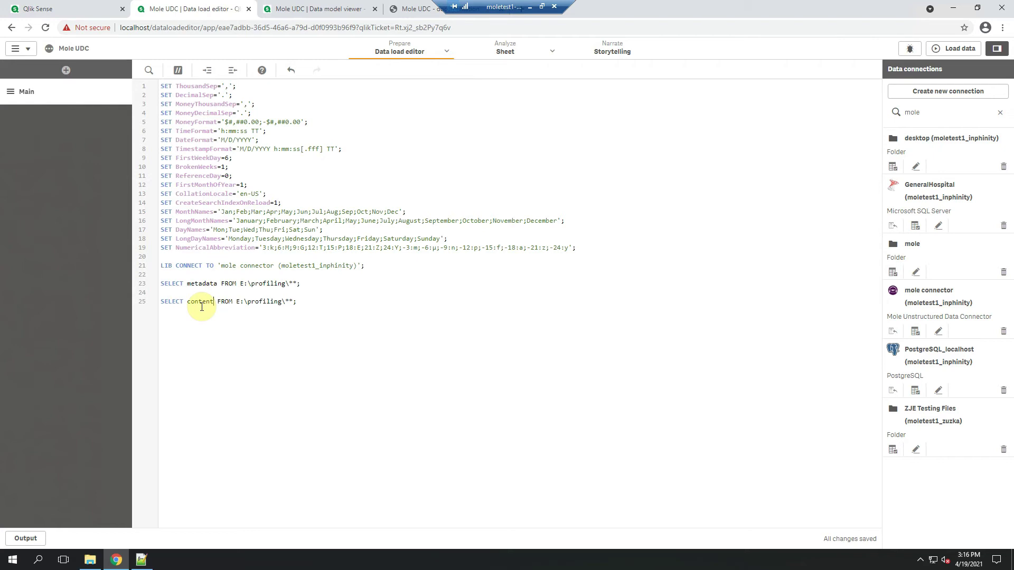
- Label the two queries with [metadata]: and [content]: on new lines above each
{"action": "left_click", "coordinate": [184, 276]}
{"action": "key", "text": "Return"}
{"action": "type", "text": "[me"}
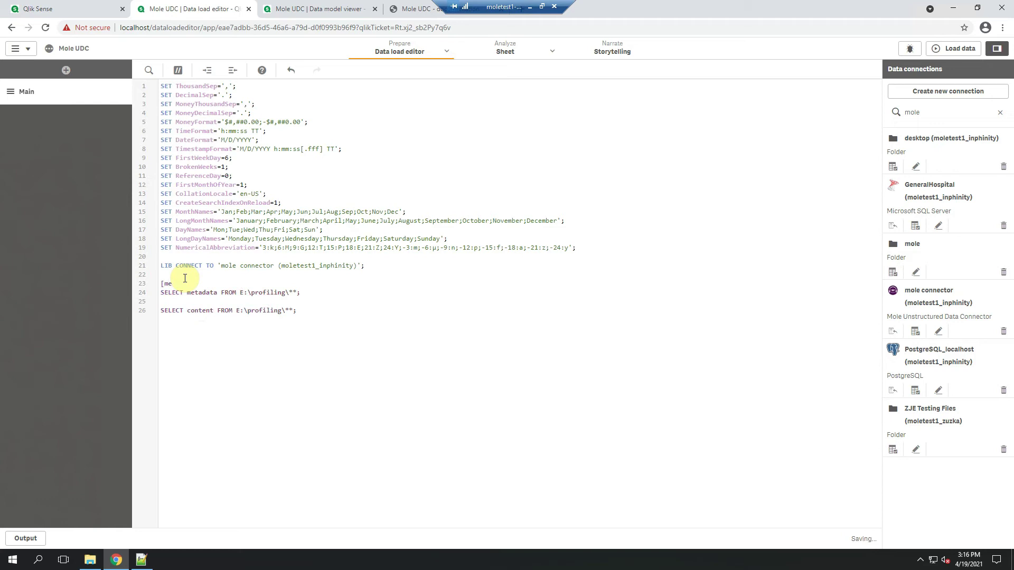
{"action": "type", "text": "tadata]:"}
{"action": "left_click", "coordinate": [169, 302]}
{"action": "key", "text": "Return"}
{"action": "type", "text": "[conte"}
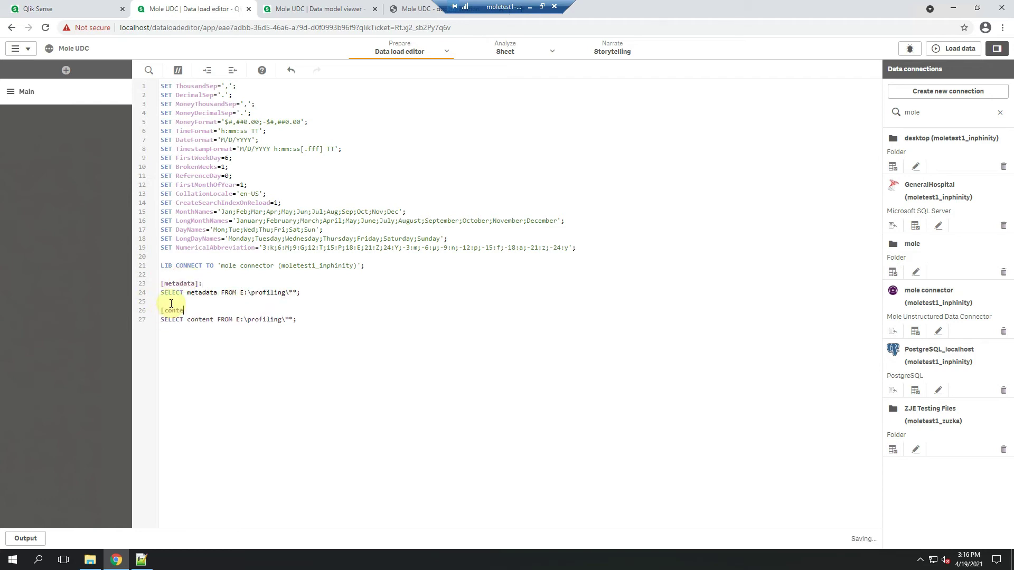
{"action": "type", "text": "nt]:"}
- Add 'qualify ErrorId;' after the LIB CONNECT line and switch to the Mole UDC documentation
{"action": "left_click", "coordinate": [196, 272]}
{"action": "key", "text": "Return"}
{"action": "key", "text": "Return"}
{"action": "key", "text": "Up"}
{"action": "type", "text": "q"}
{"action": "type", "text": "u"}
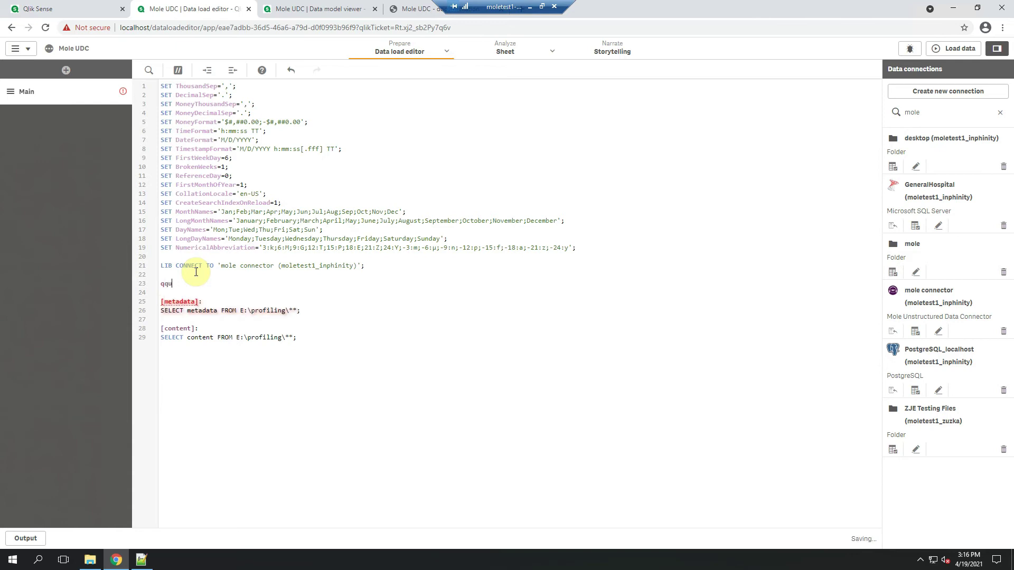
{"action": "type", "text": "alify ErrorId;"}
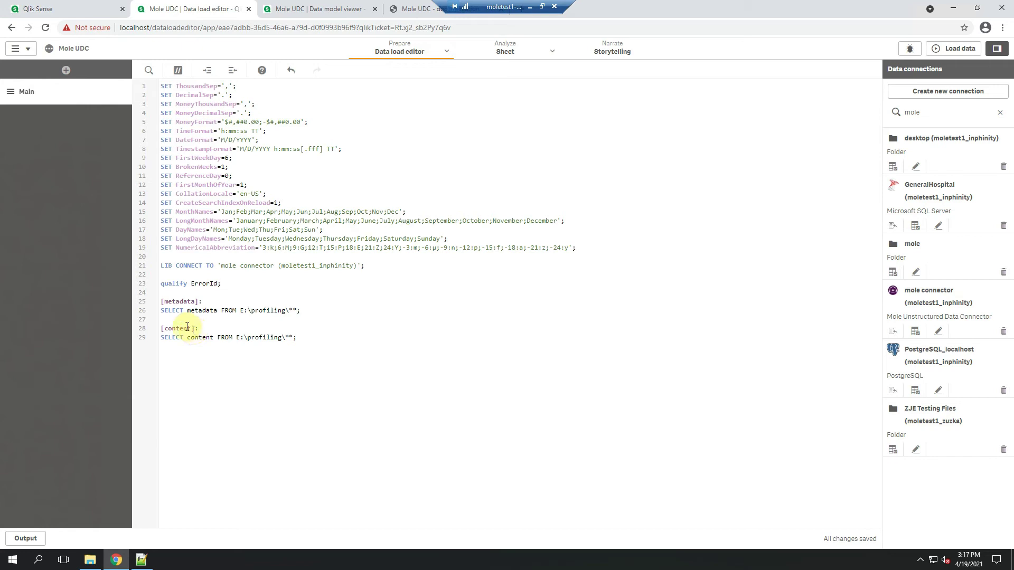
{"action": "left_click", "coordinate": [415, 12]}
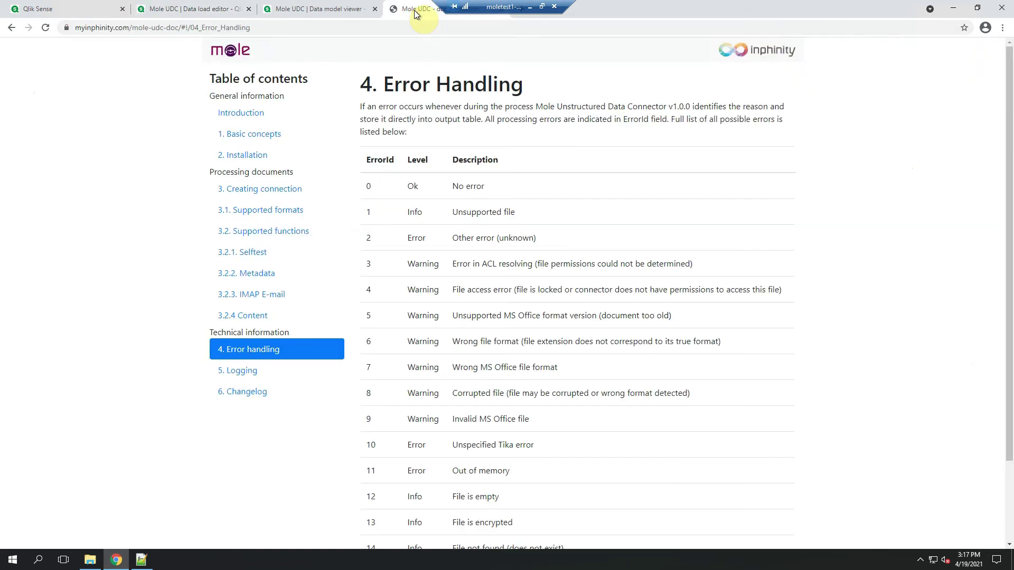
- Paste the SQL SET option=value syntax below the metadata query, then select the ocrlang=eng example
{"action": "left_click", "coordinate": [275, 232]}
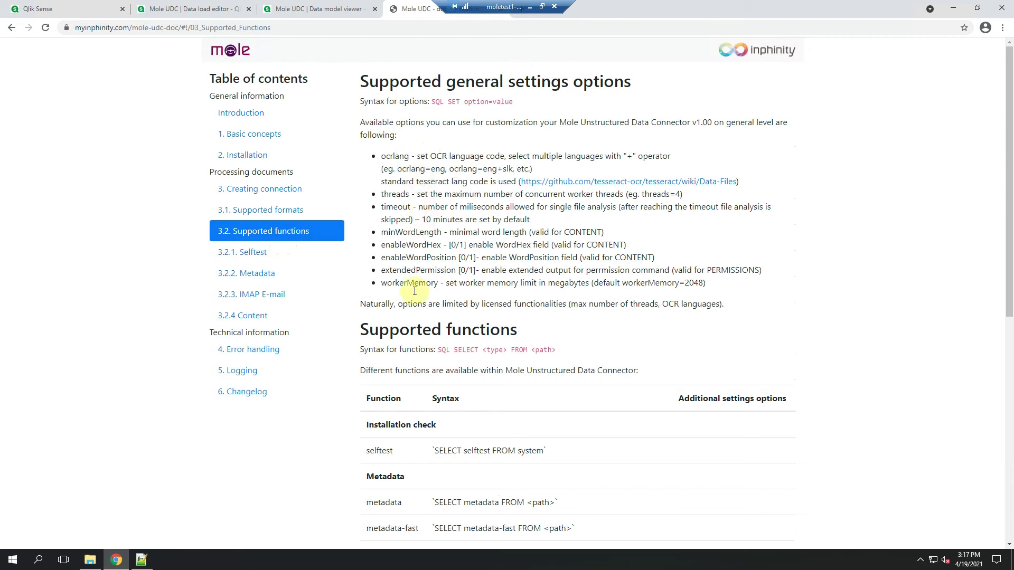
{"action": "left_click_drag", "start_coordinate": [526, 105], "coordinate": [435, 102]}
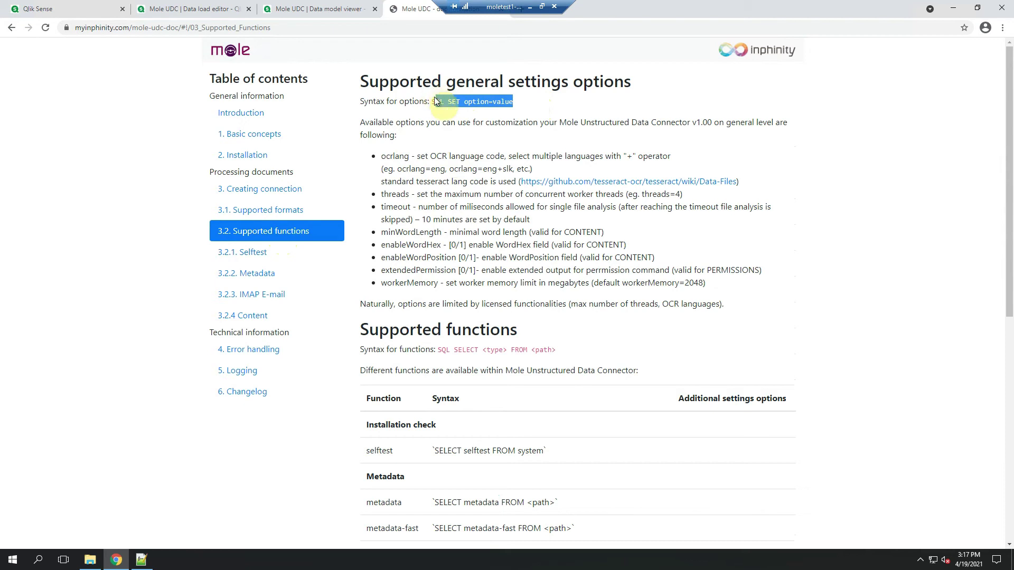
{"action": "left_click", "coordinate": [228, 9]}
{"action": "left_click", "coordinate": [266, 317]}
{"action": "key", "text": "Return"}
{"action": "key", "text": "Return"}
{"action": "key", "text": "Up"}
{"action": "type", "text": "SQL SET option=value"}
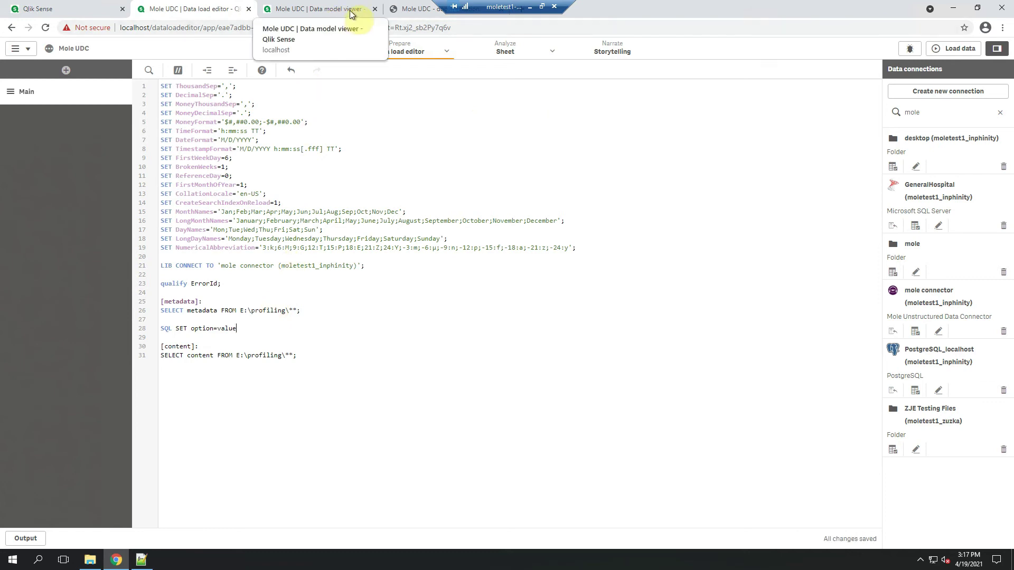
{"action": "left_click", "coordinate": [406, 10]}
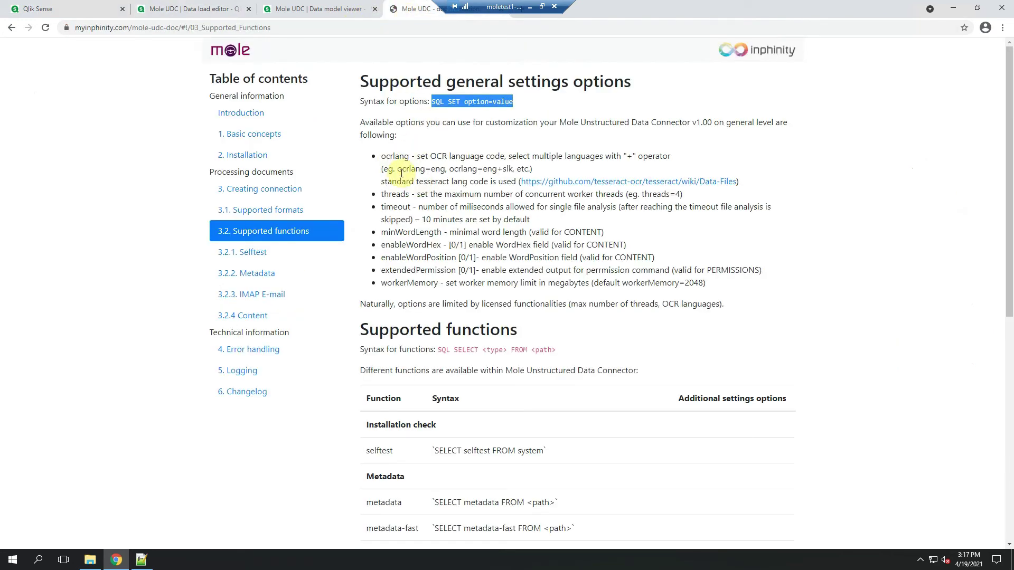
{"action": "left_click_drag", "start_coordinate": [397, 169], "coordinate": [447, 169]}
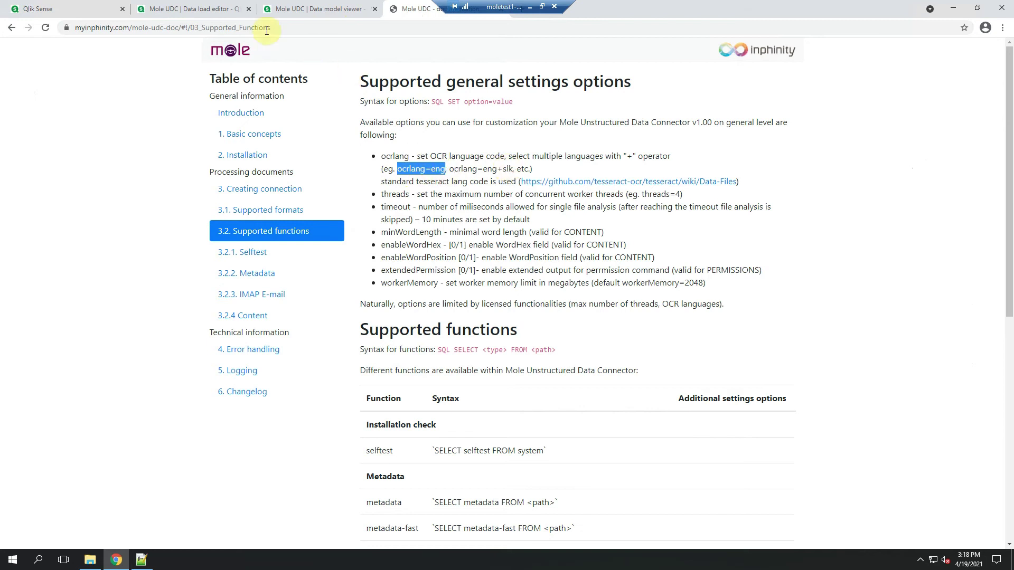
- Change line 28 to 'SQL SET ocrlang=eng;' and reload, fetching 6,504 content lines
{"action": "left_click", "coordinate": [203, 9]}
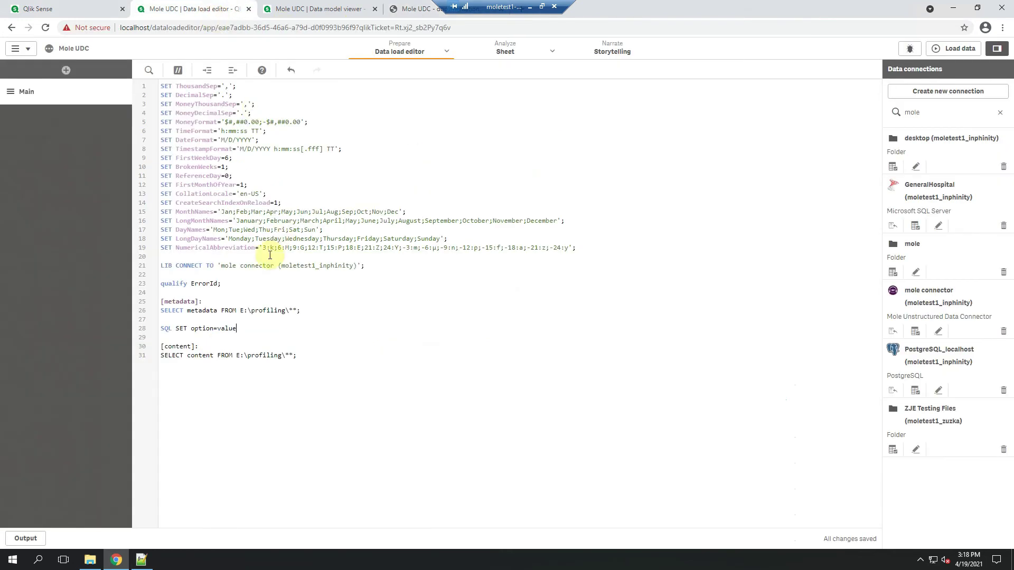
{"action": "double_click", "coordinate": [213, 329]}
{"action": "type", "text": "ocrlang=eng"}
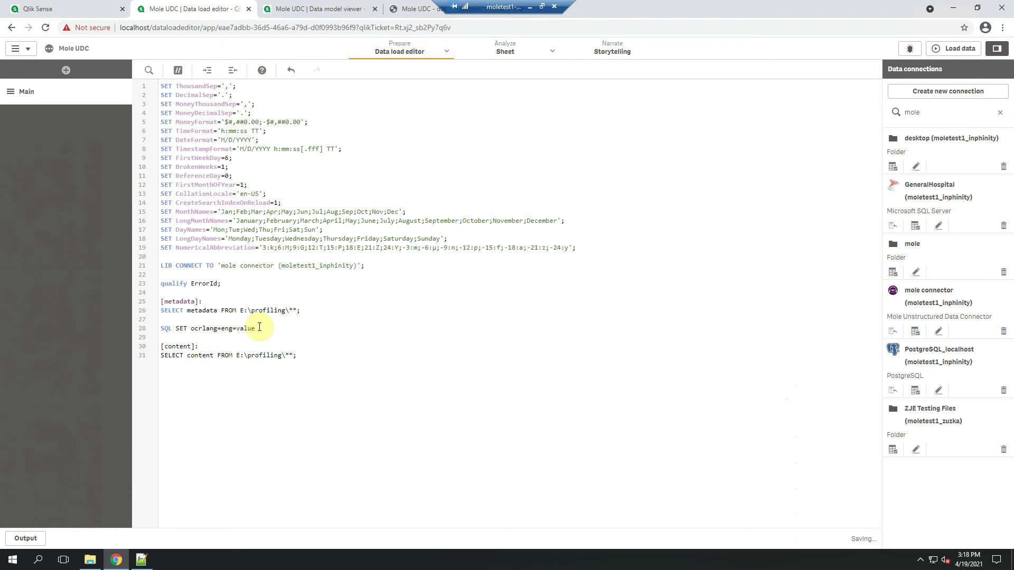
{"action": "left_click_drag", "start_coordinate": [239, 328], "coordinate": [233, 328]}
{"action": "key", "text": "Delete"}
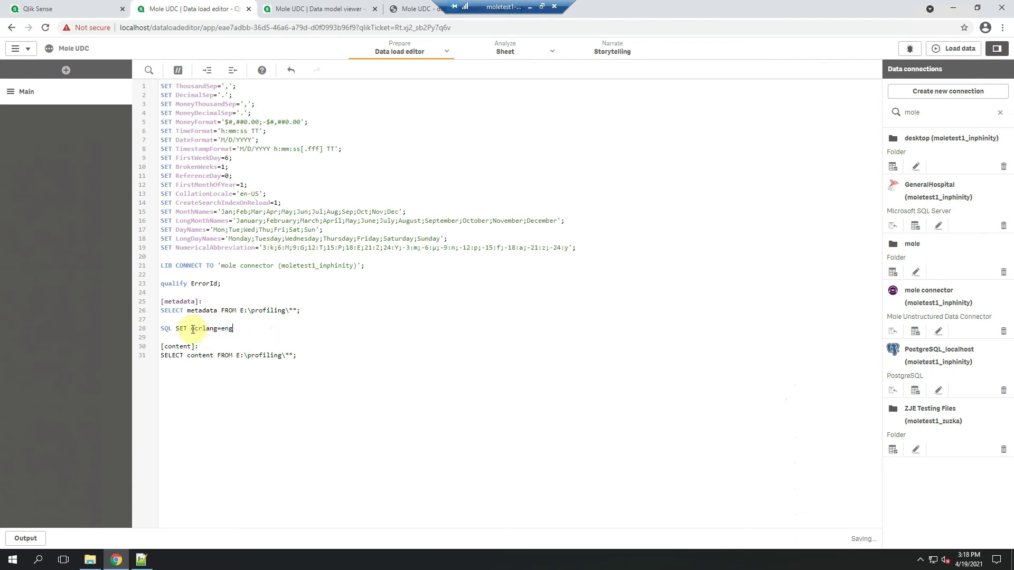
{"action": "type", "text": ";"}
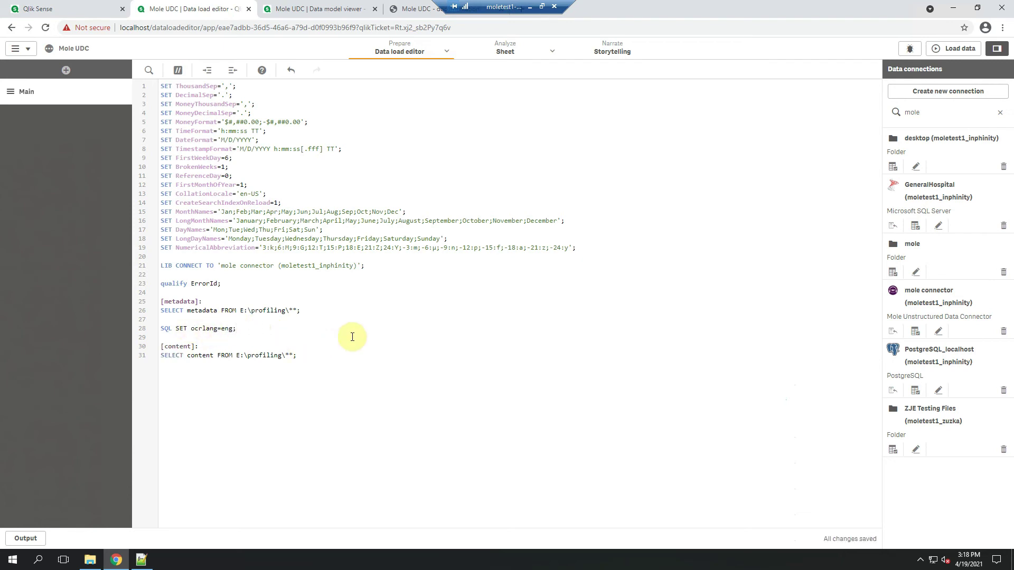
{"action": "left_click", "coordinate": [954, 48]}
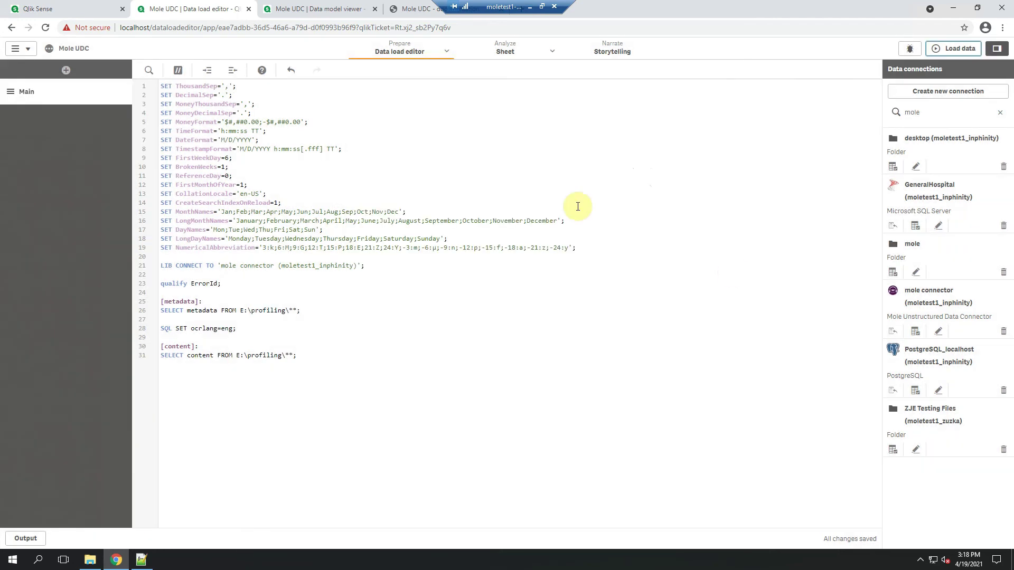
{"action": "left_click", "coordinate": [317, 10]}
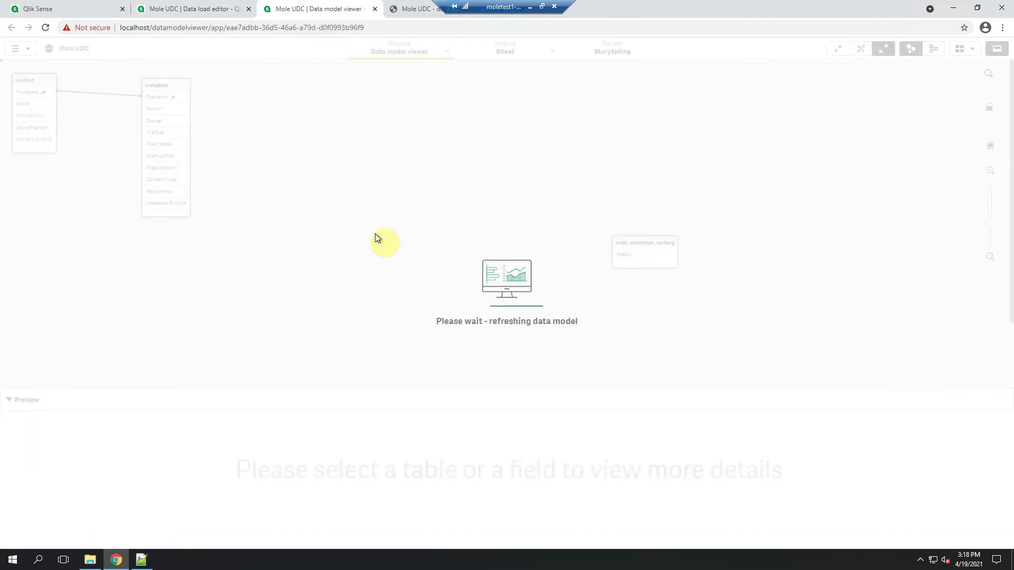
{"action": "left_click", "coordinate": [34, 82]}
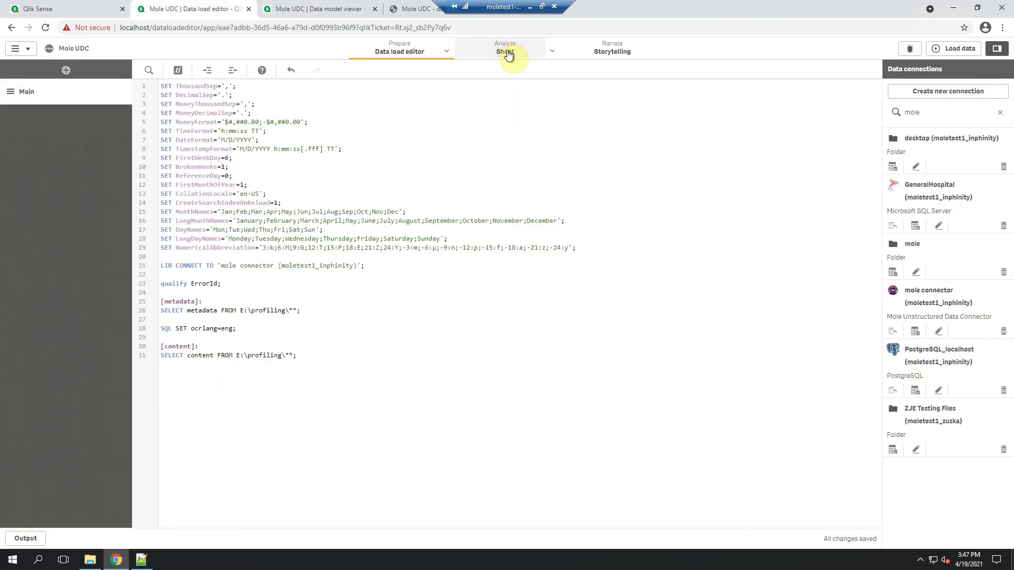
- Open My new sheet and expand the pivot table's owner, author, docx, NULL and exe rows
{"action": "left_click", "coordinate": [506, 52]}
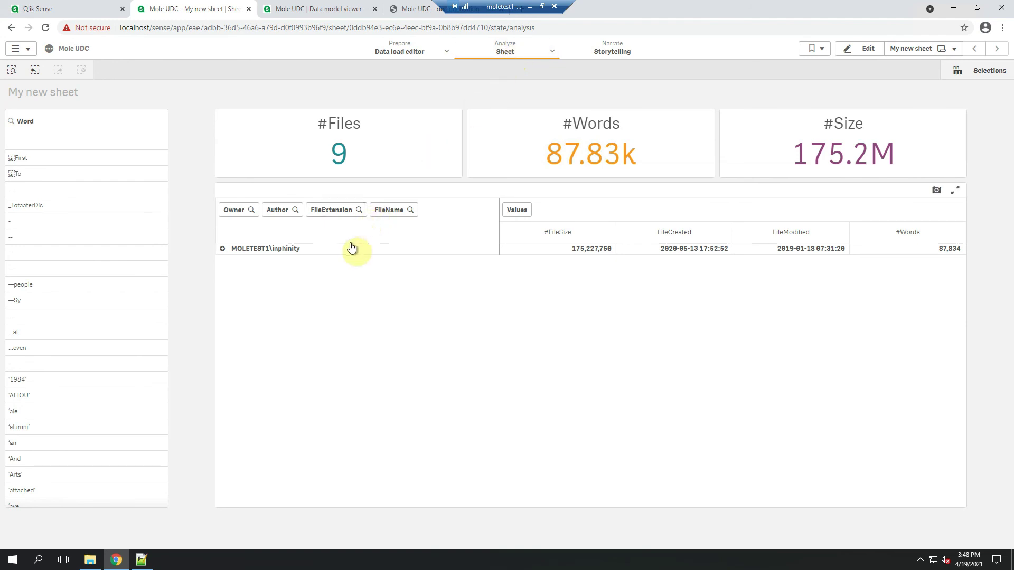
{"action": "left_click", "coordinate": [222, 249]}
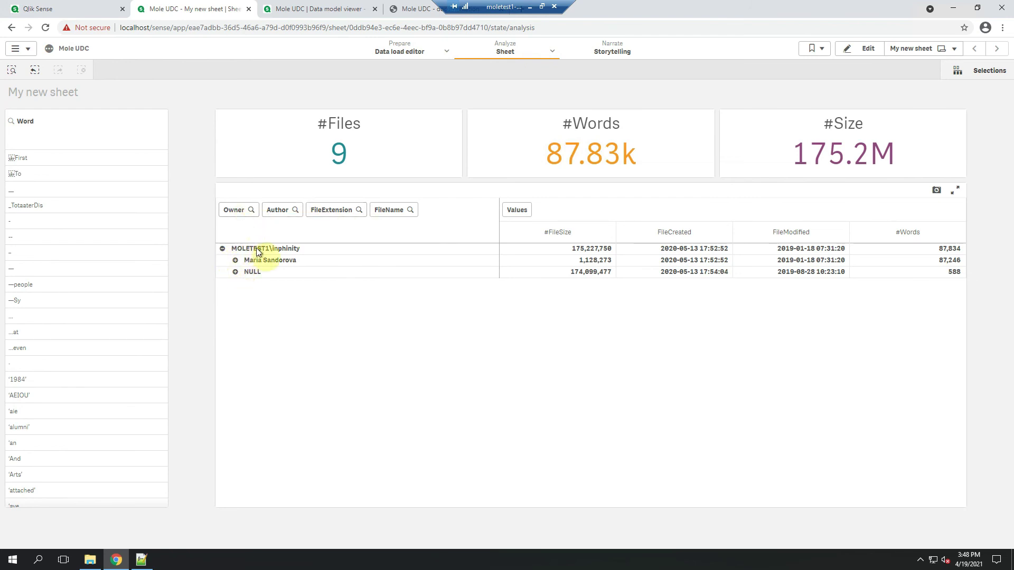
{"action": "left_click", "coordinate": [235, 260]}
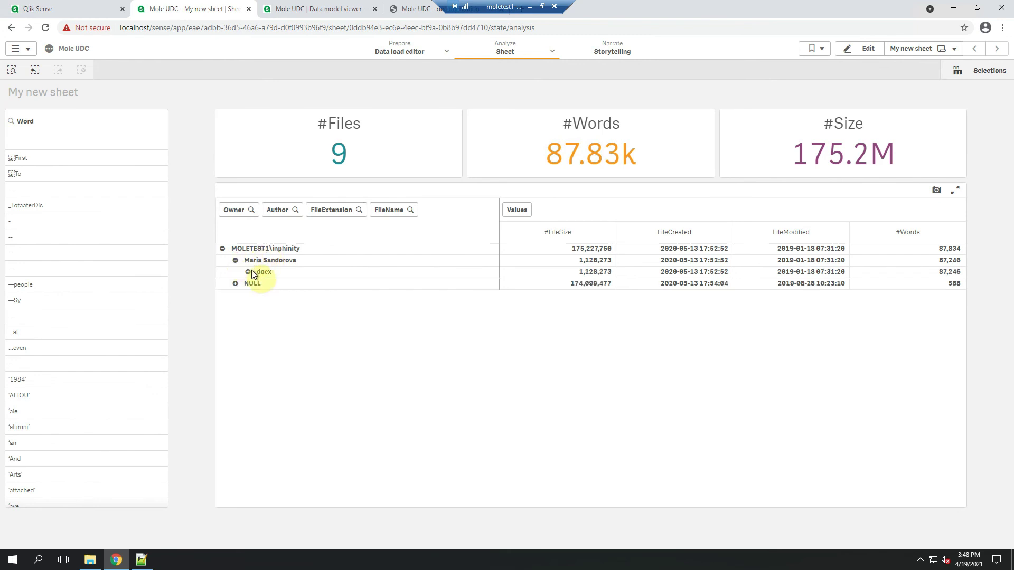
{"action": "left_click", "coordinate": [248, 271]}
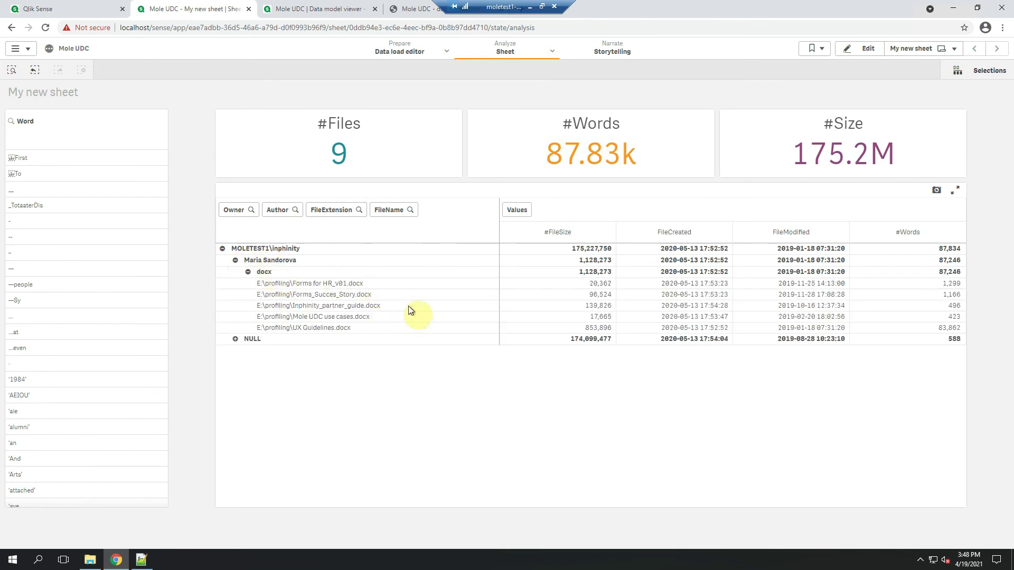
{"action": "left_click", "coordinate": [235, 339]}
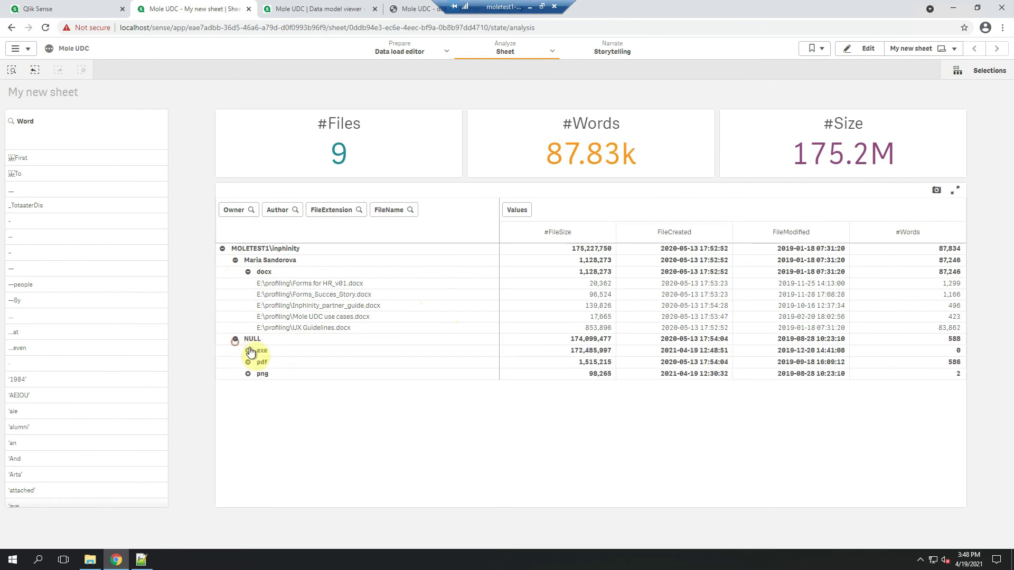
{"action": "left_click", "coordinate": [248, 351]}
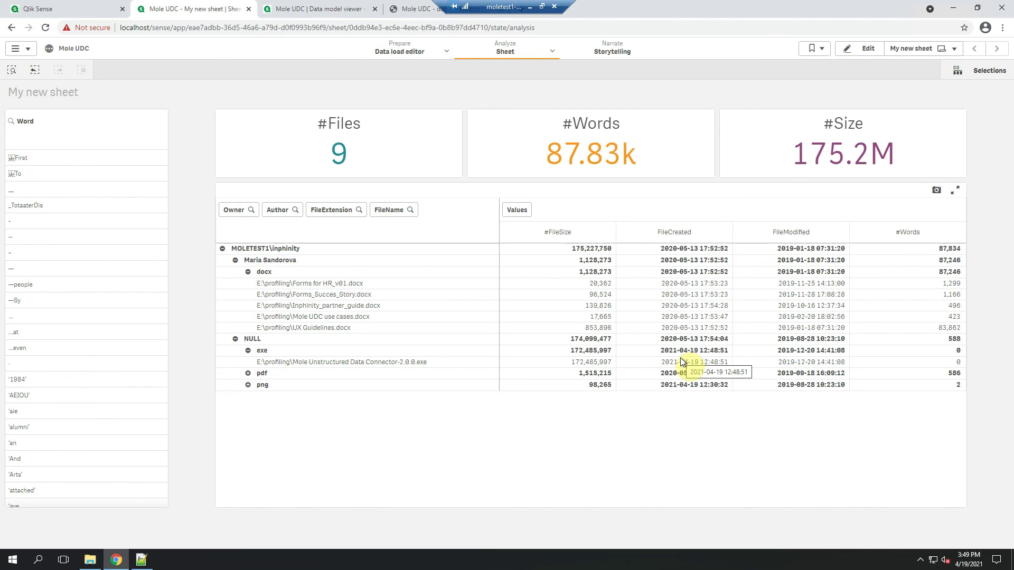
- Filter Word to the five 'inphinity' matches, clear it, then start a new search for 'mari'
{"action": "left_click", "coordinate": [18, 126]}
{"action": "type", "text": "inphinity"}
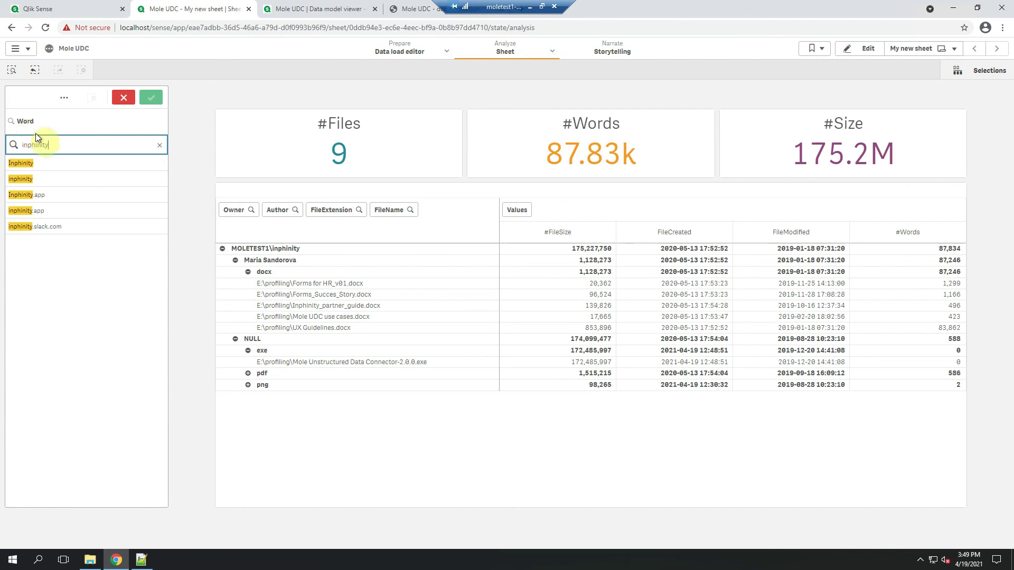
{"action": "left_click_drag", "start_coordinate": [53, 162], "coordinate": [61, 221]}
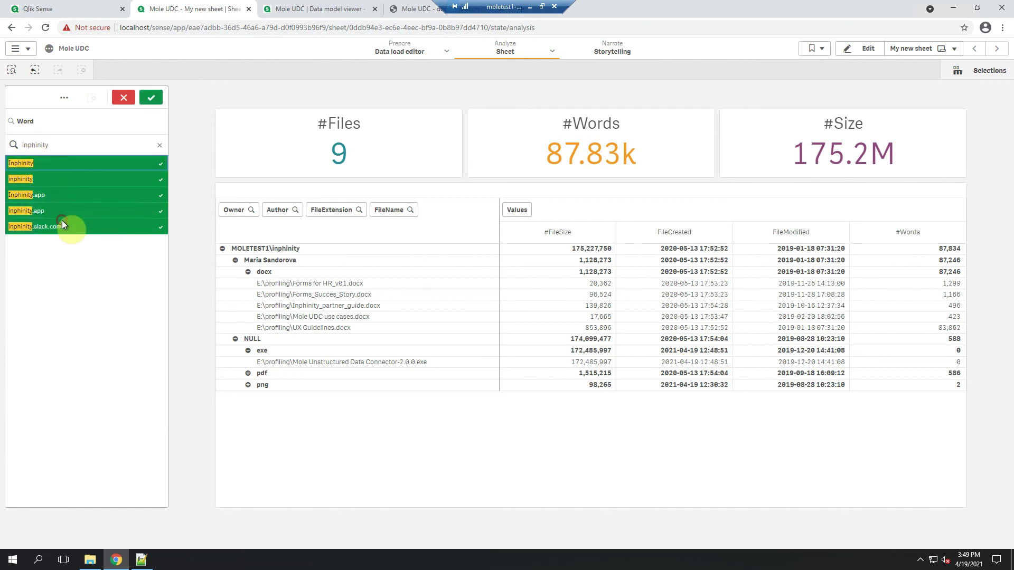
{"action": "left_click", "coordinate": [150, 97]}
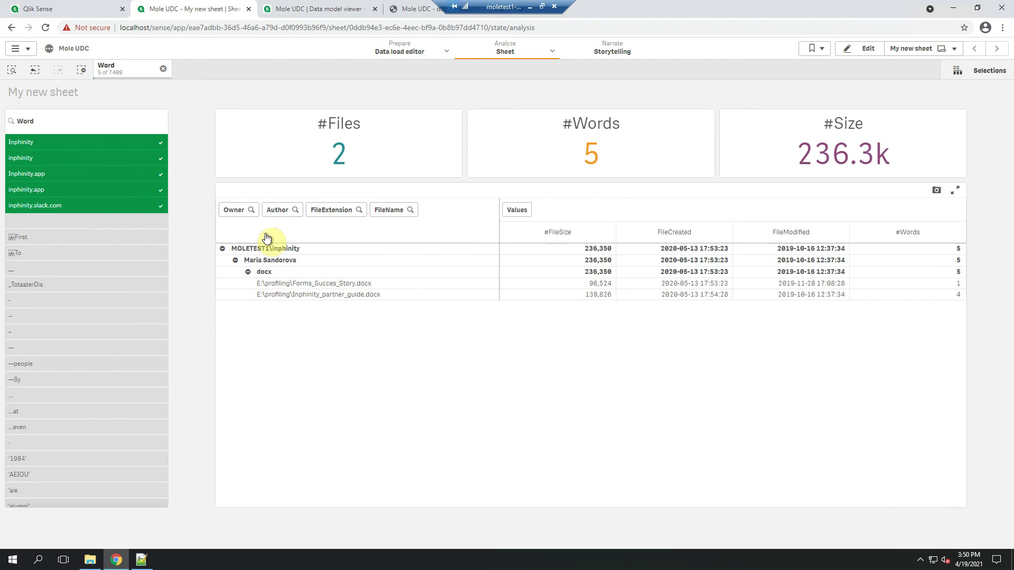
{"action": "left_click", "coordinate": [163, 69]}
{"action": "left_click", "coordinate": [17, 126]}
{"action": "type", "text": "mari"}
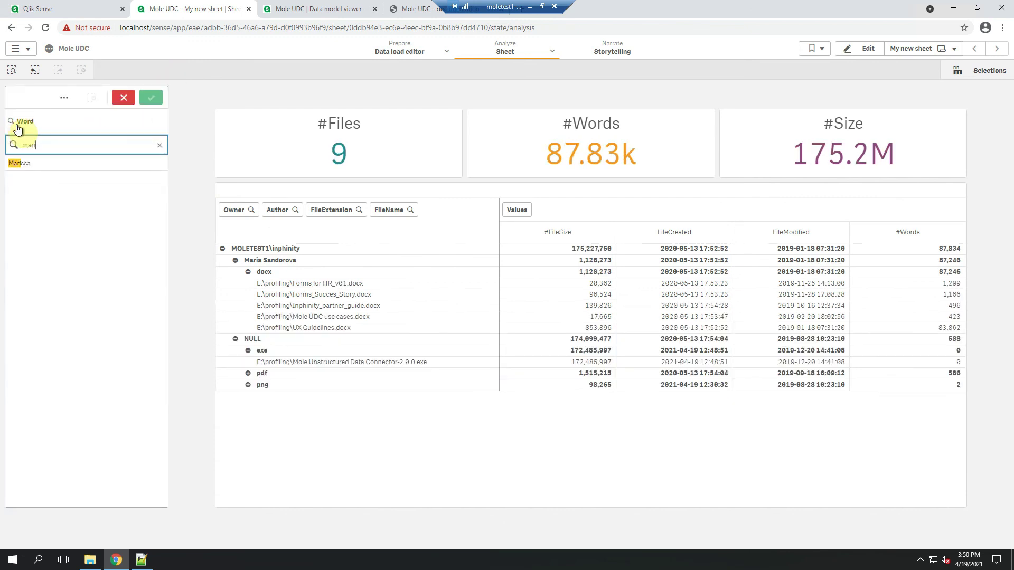
- Select the matching first name to see its single file, then clear it to restore all 9 files
{"action": "left_click", "coordinate": [31, 163]}
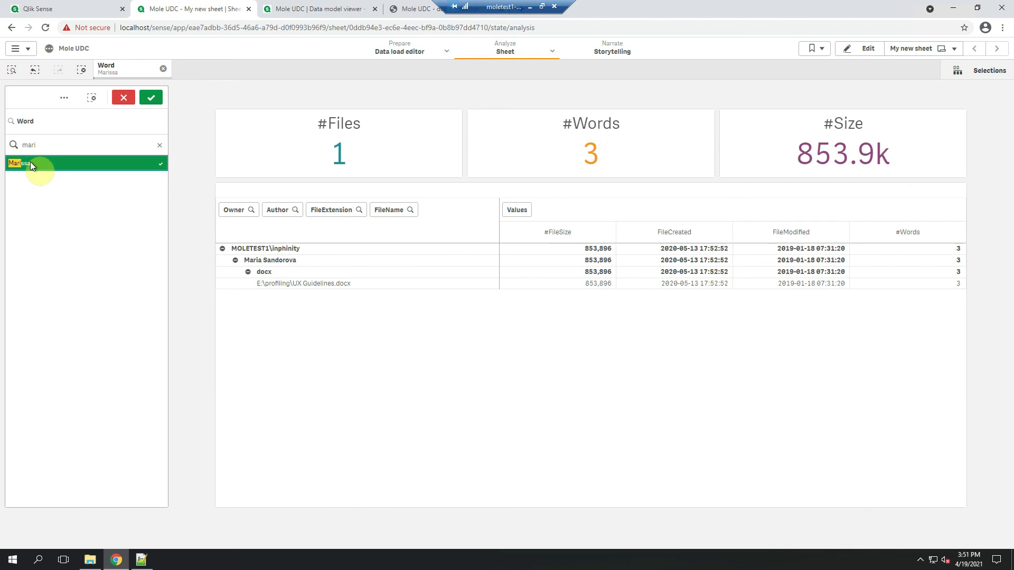
{"action": "left_click", "coordinate": [122, 99]}
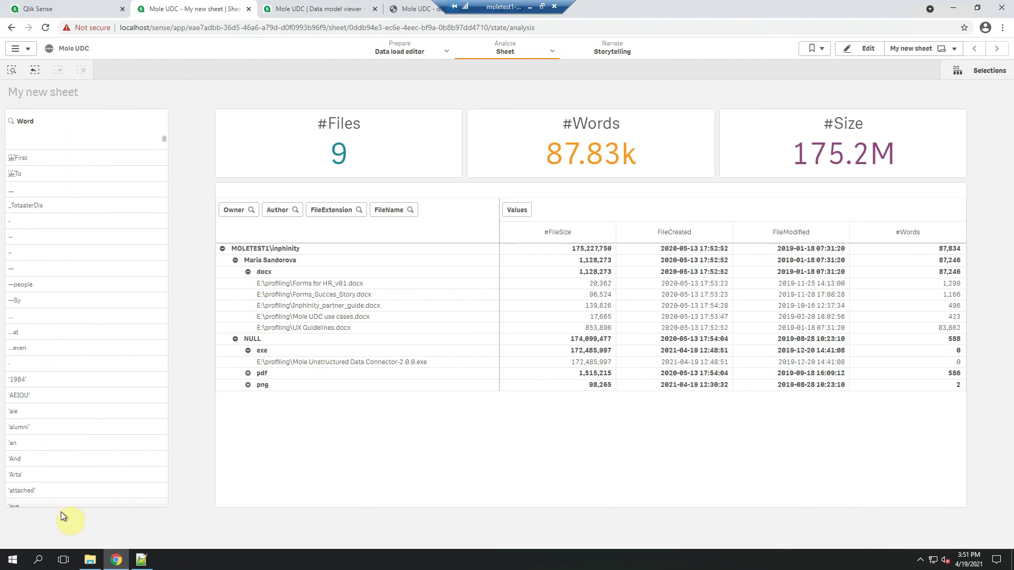
- Search the Word list for 'inphinity' and confirm the Inphinity and inphinity selection
{"action": "left_click", "coordinate": [10, 126]}
{"action": "type", "text": "inphinity"}
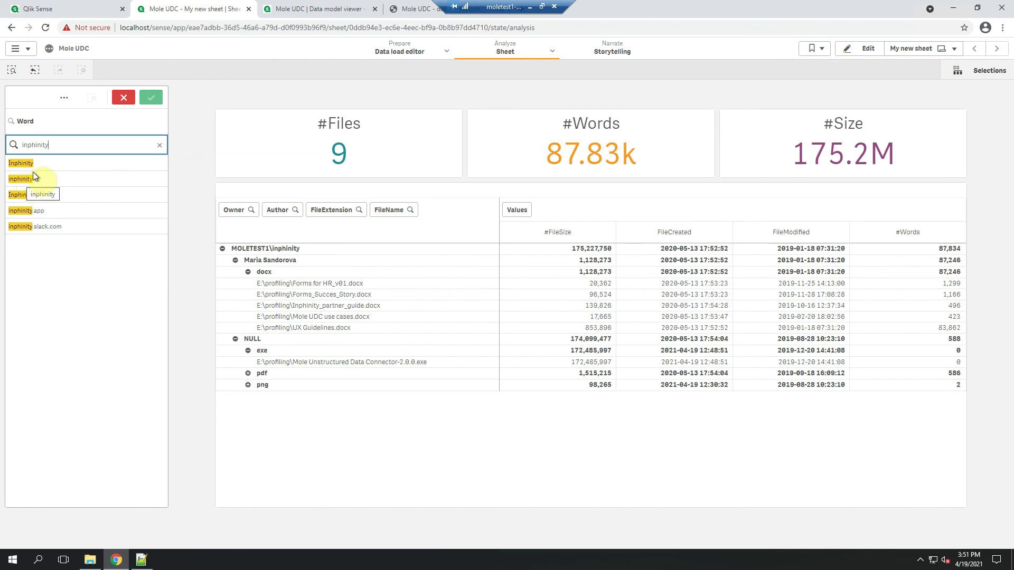
{"action": "left_click_drag", "start_coordinate": [40, 161], "coordinate": [44, 179]}
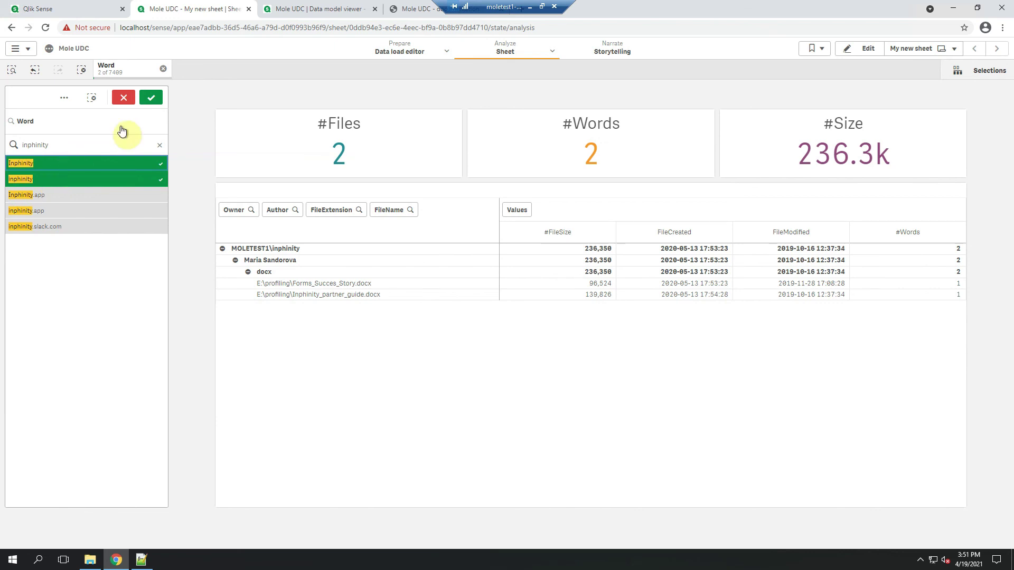
{"action": "left_click", "coordinate": [152, 98]}
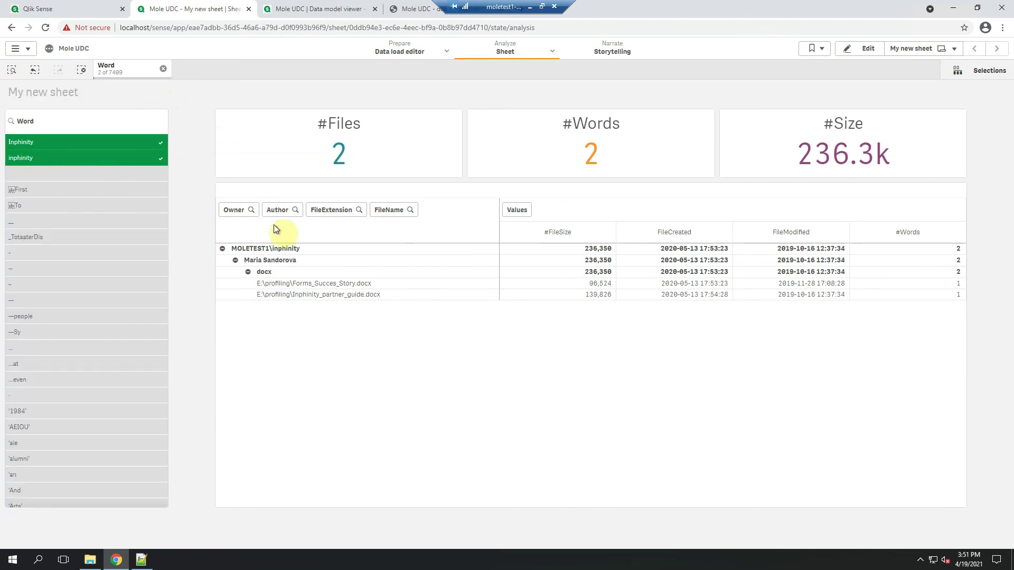